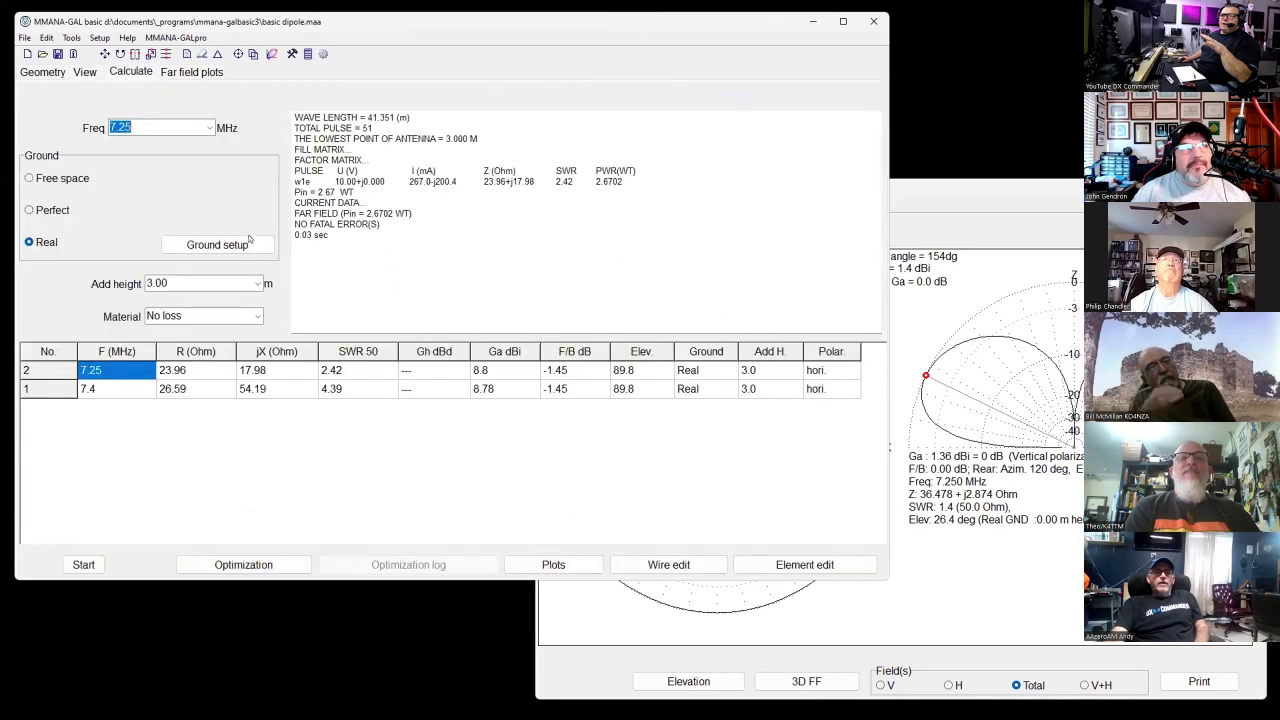
# Check the dipole's added height setting and examine its wire drawing with the current distribution
pyautogui.click(209, 277)
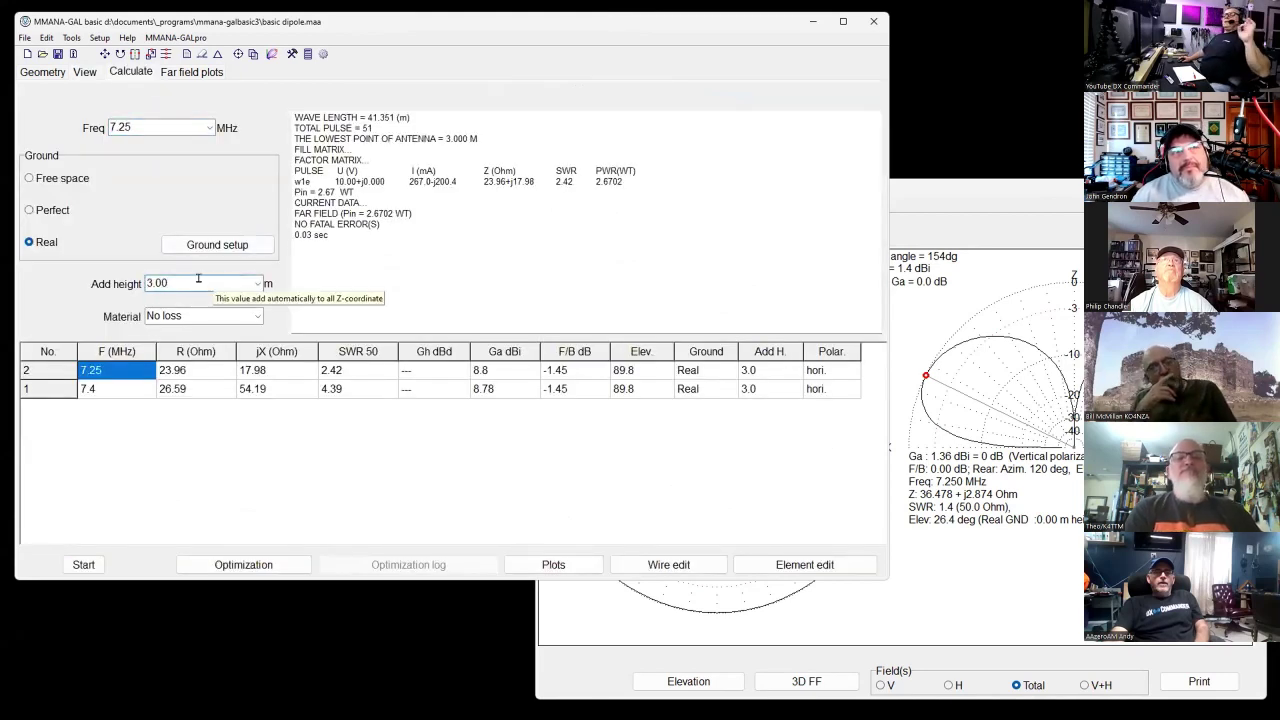
pyautogui.click(87, 72)
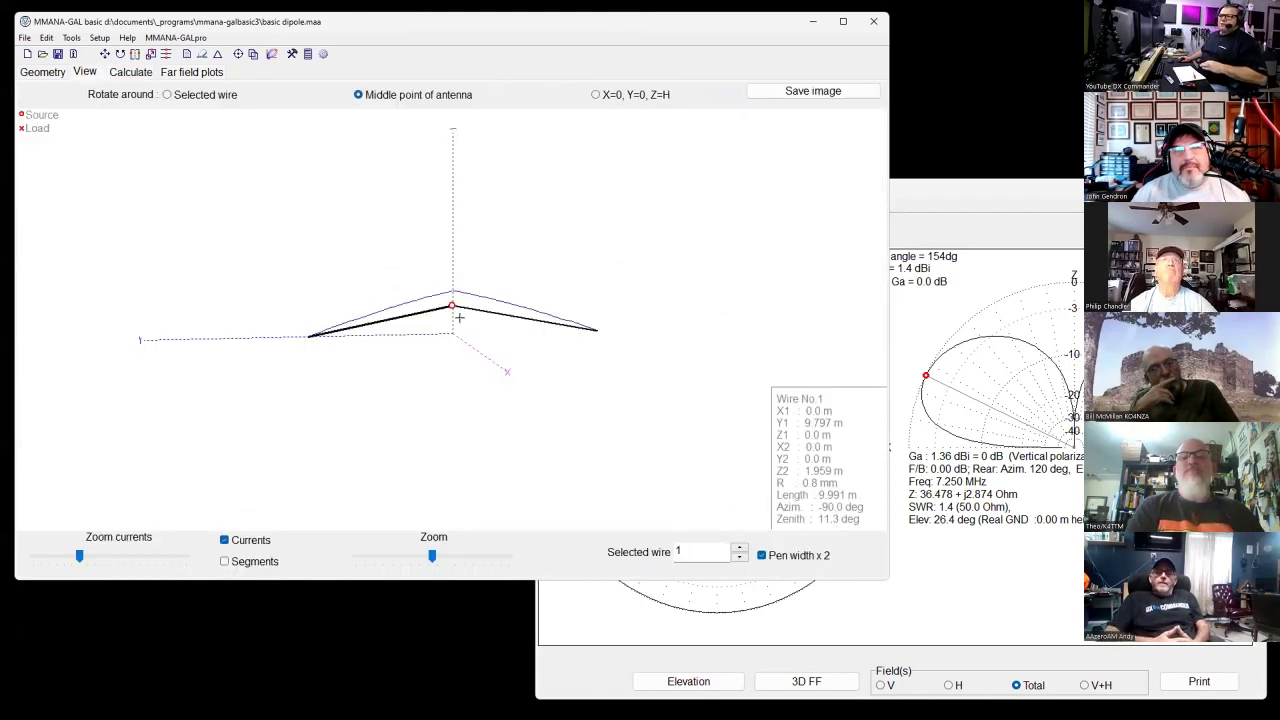
pyautogui.click(120, 73)
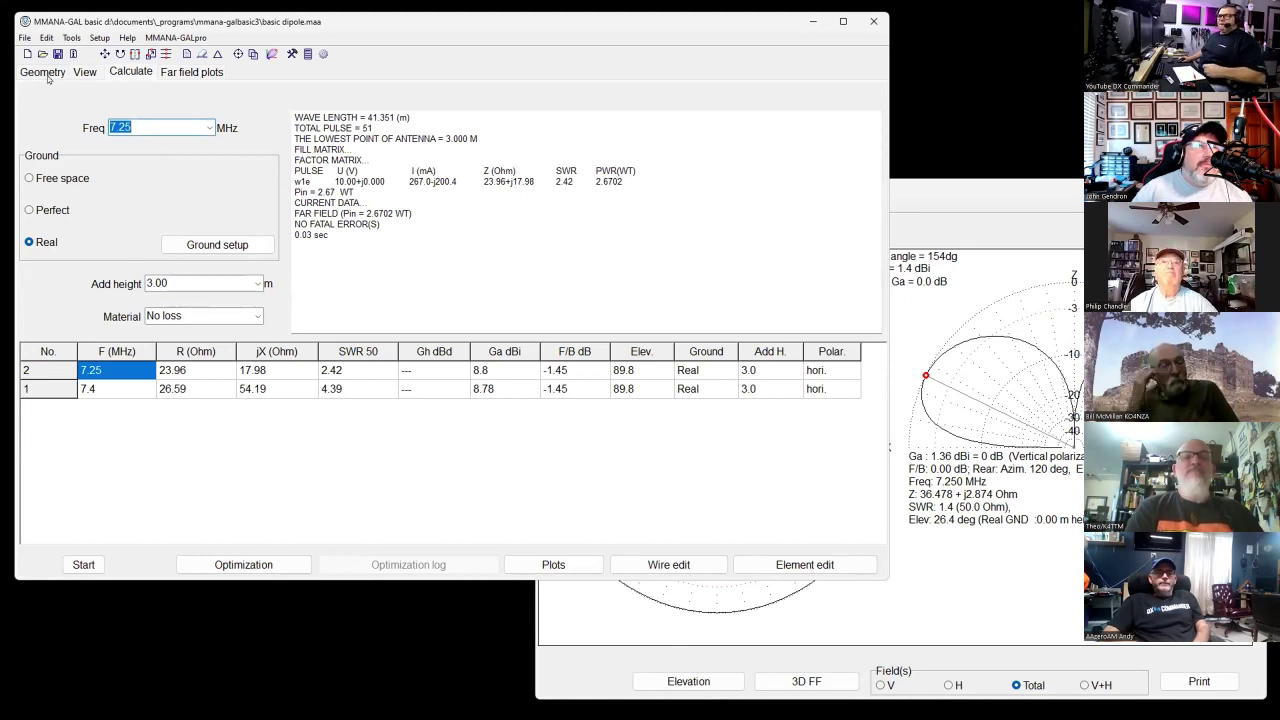
pyautogui.click(85, 72)
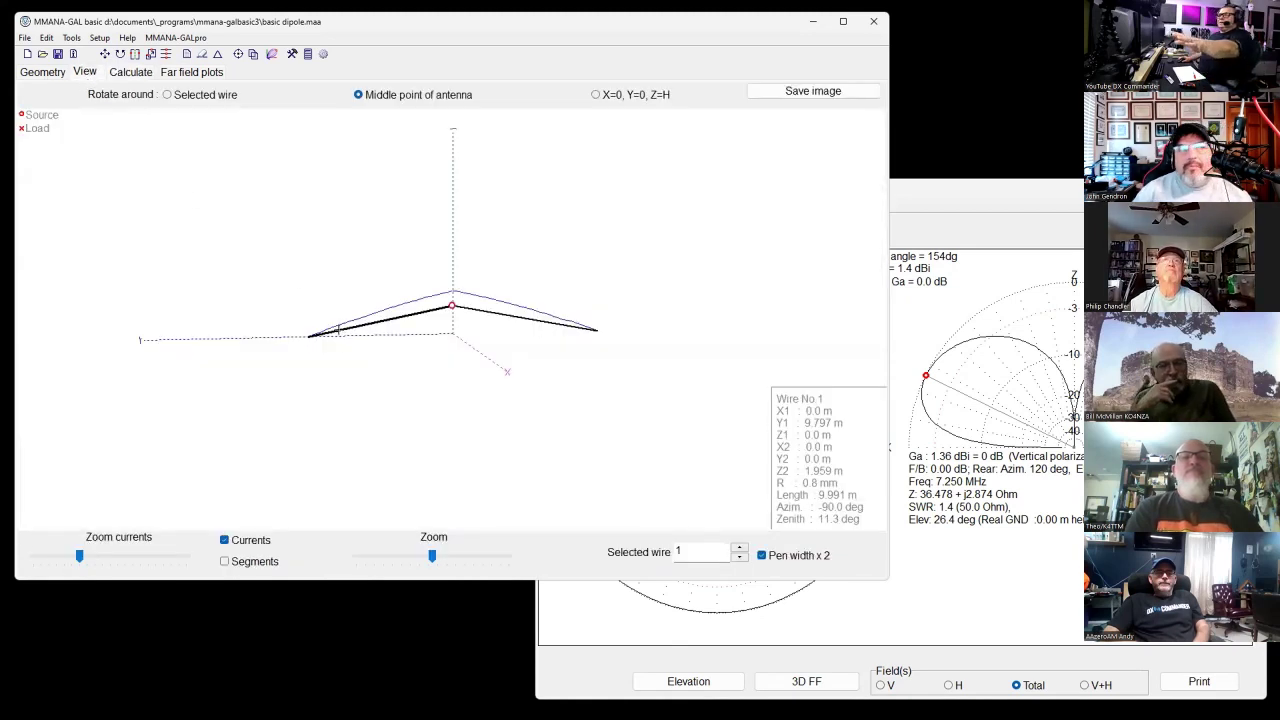
# Recalculate the dipole at 7.25 MHz over real ground with 3.00 m added height and show its far-field plots
pyautogui.click(128, 73)
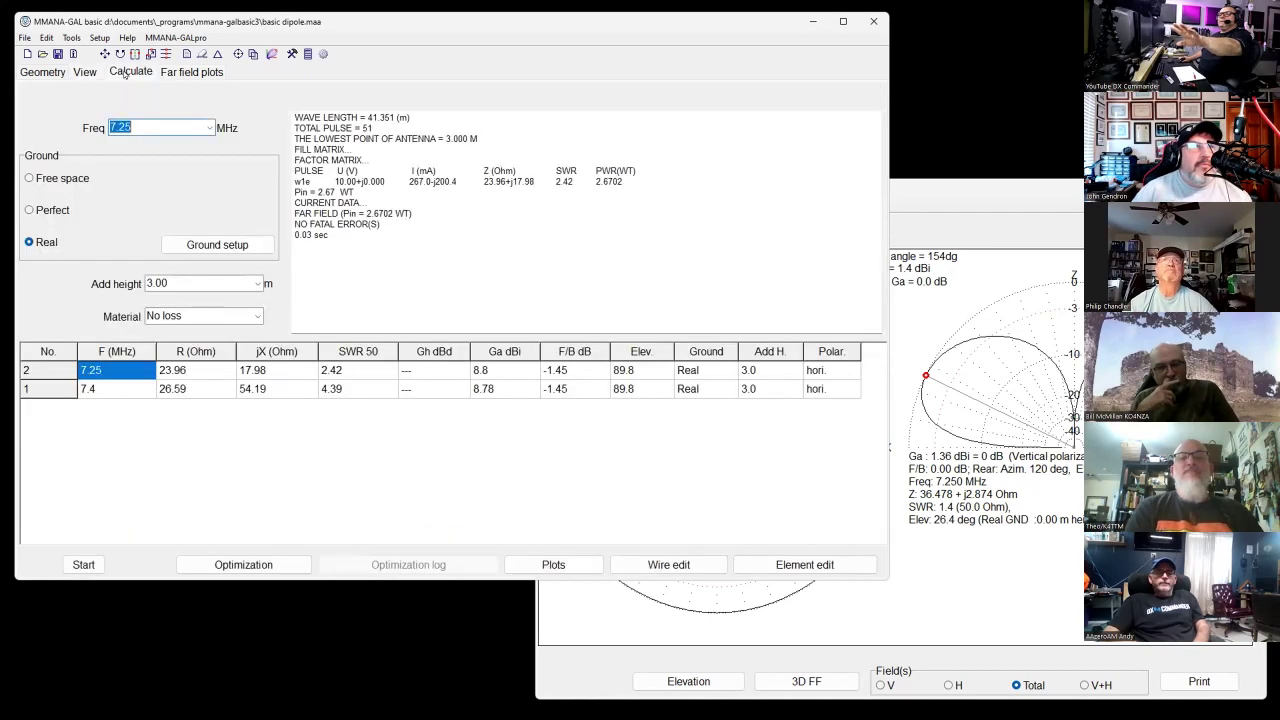
pyautogui.click(90, 565)
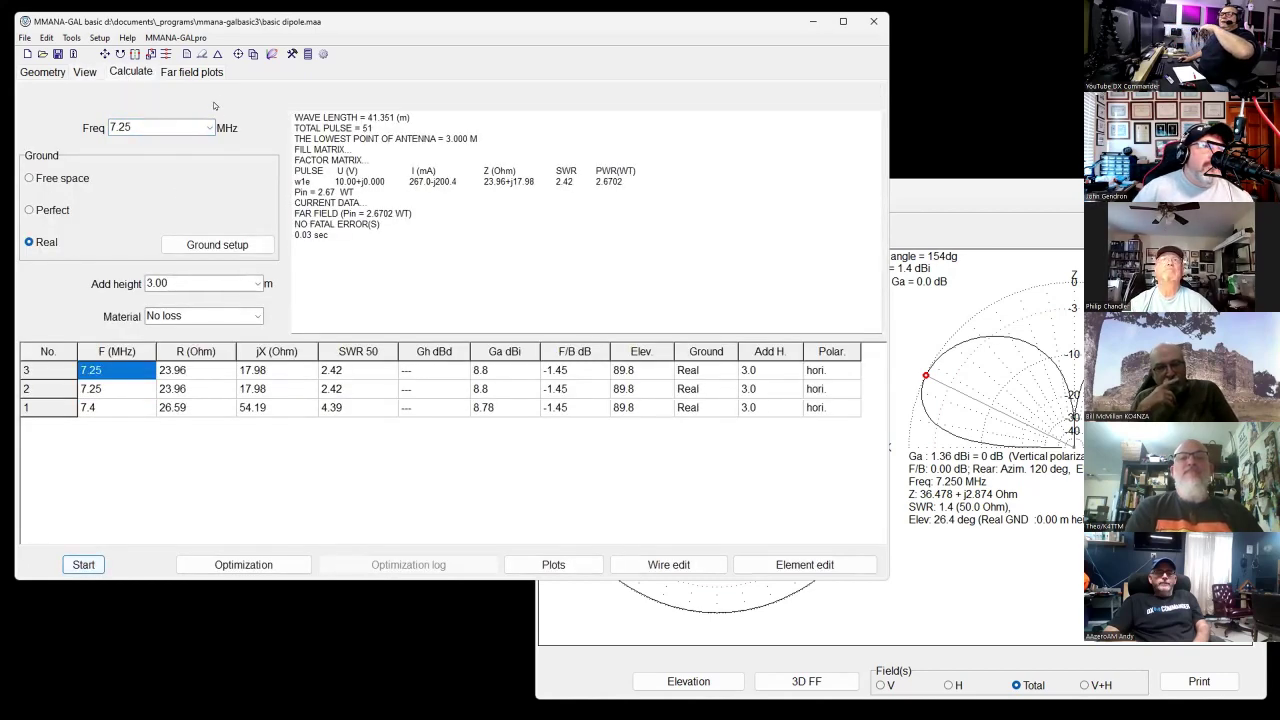
pyautogui.click(193, 72)
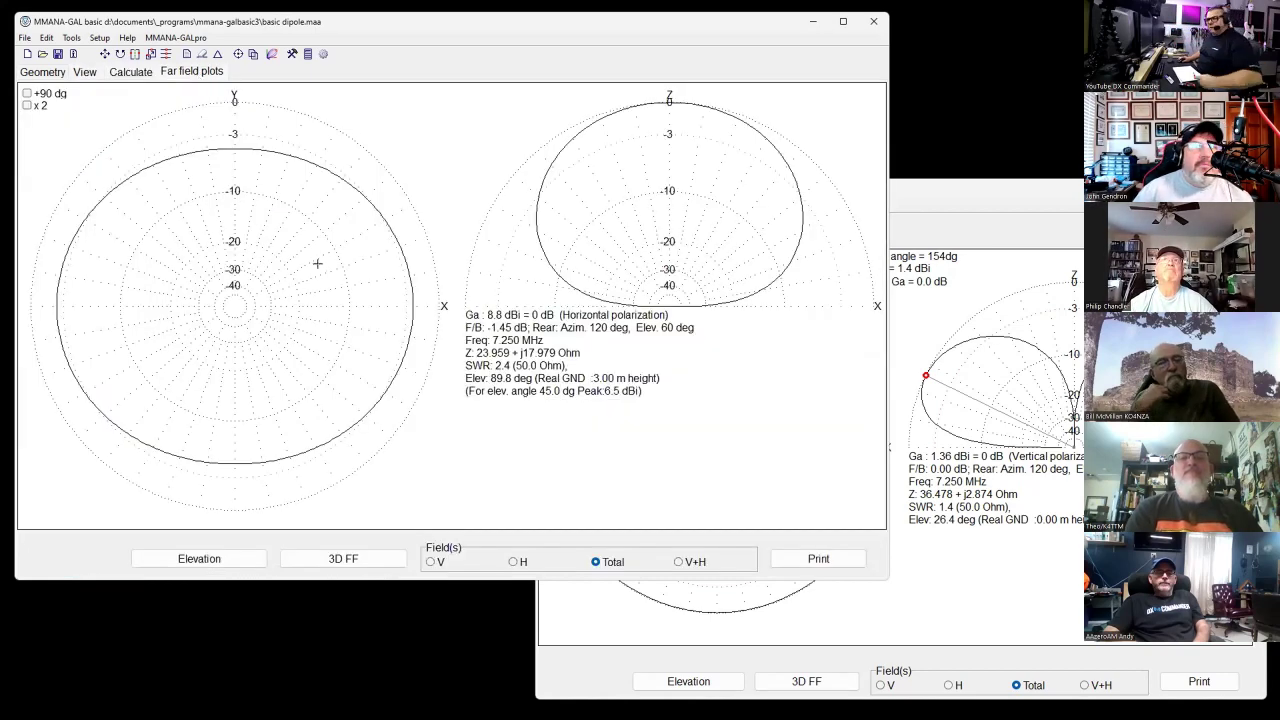
# Examine the dipole's 3D radiation pattern enlarged and from a higher viewing angle, and close it
pyautogui.click(347, 560)
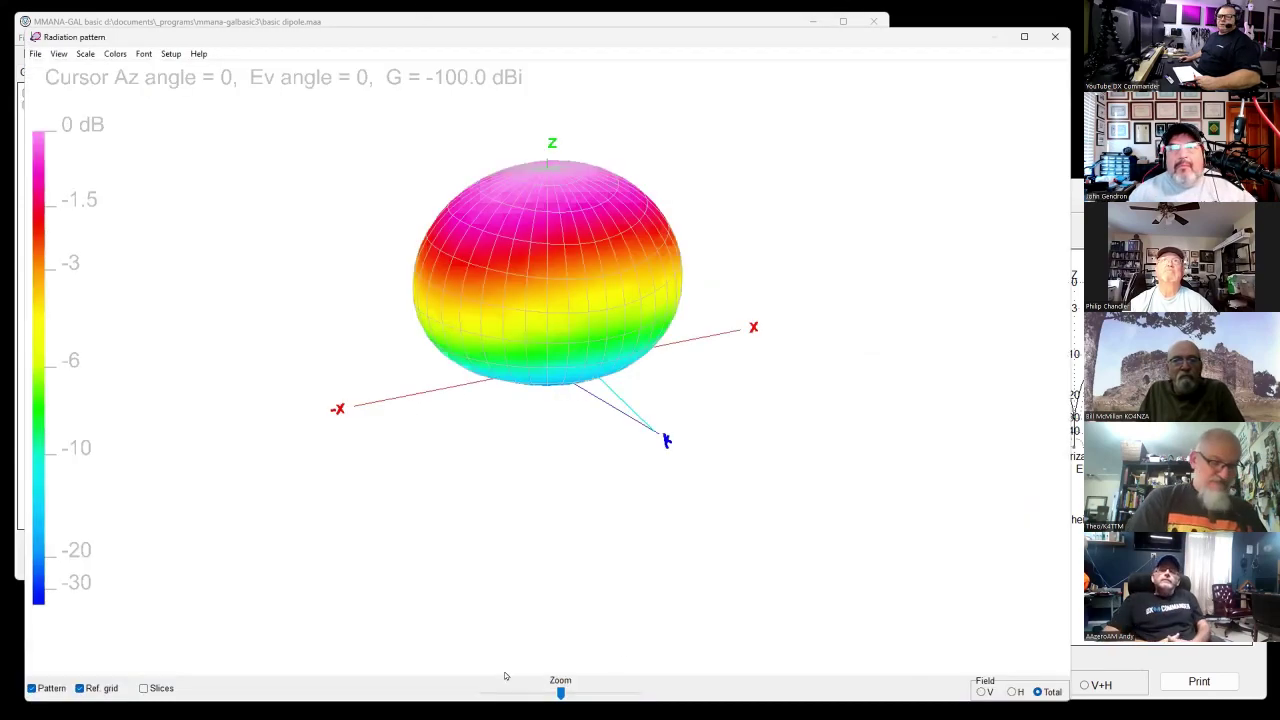
pyautogui.moveTo(560, 693); pyautogui.dragTo(610, 692)
pyautogui.moveTo(574, 623); pyautogui.dragTo(742, 553)
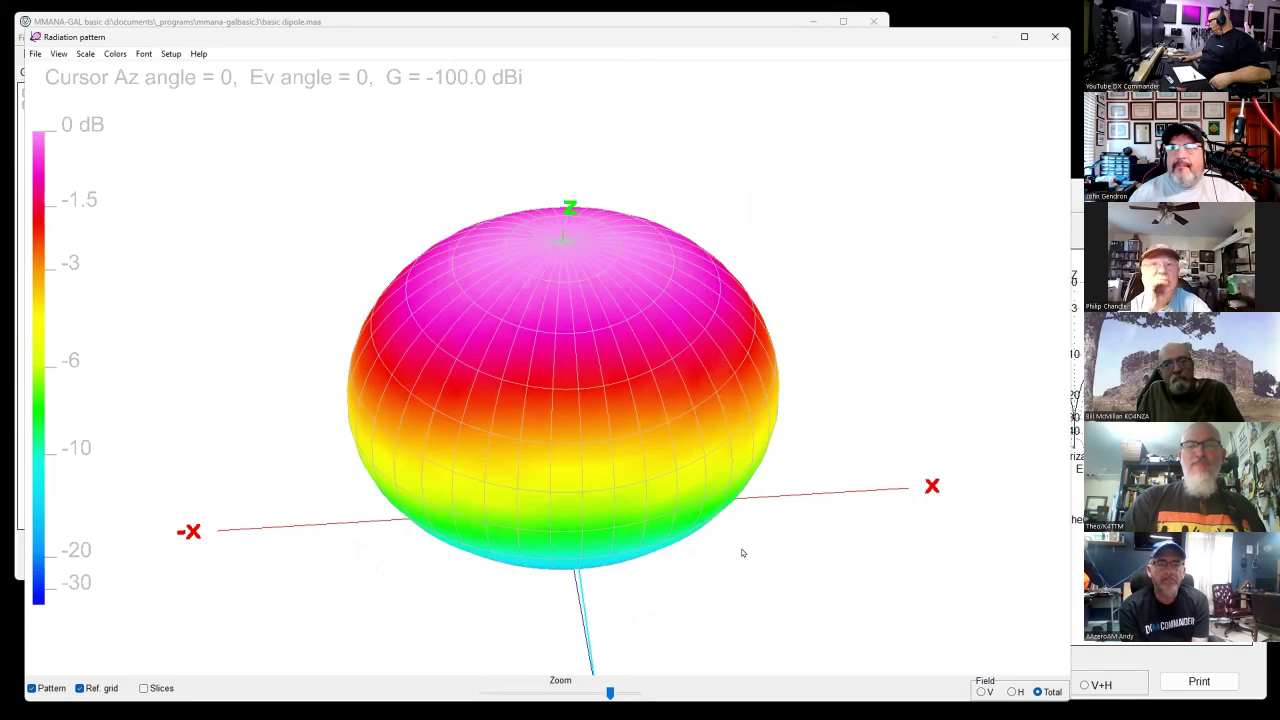
pyautogui.moveTo(742, 553); pyautogui.dragTo(741, 541)
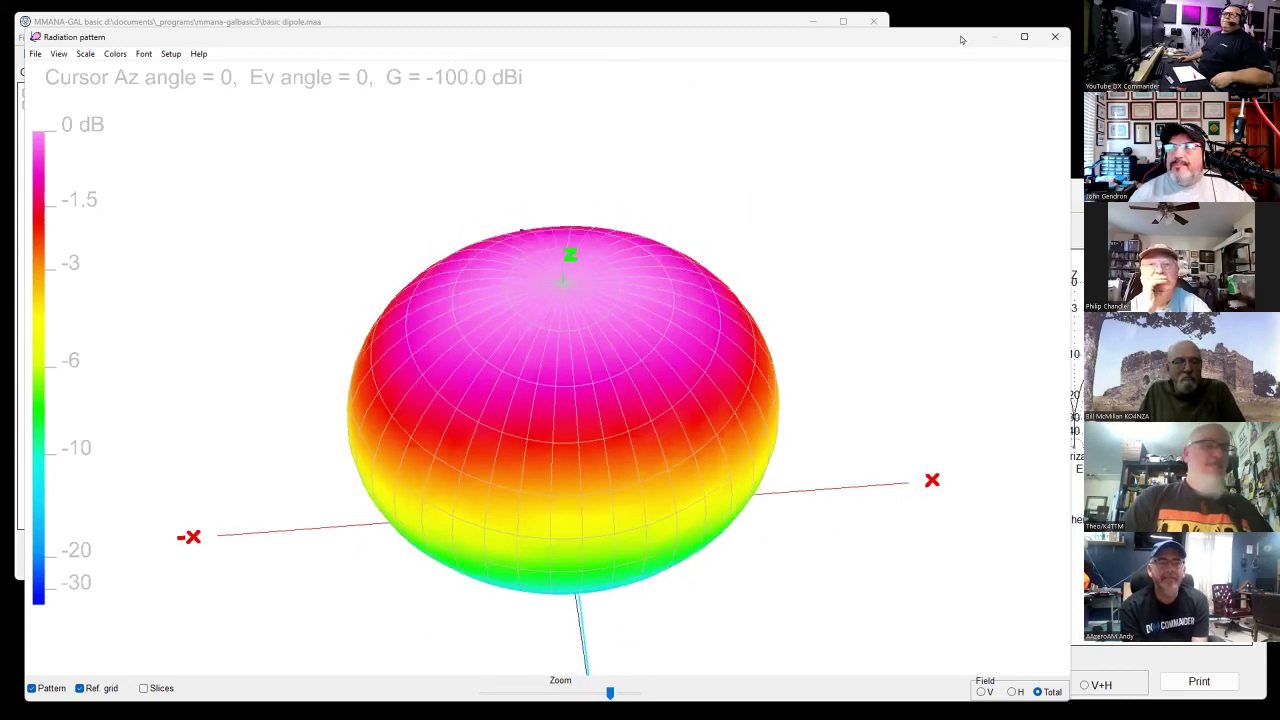
pyautogui.moveTo(833, 47); pyautogui.dragTo(697, 54)
pyautogui.click(914, 43)
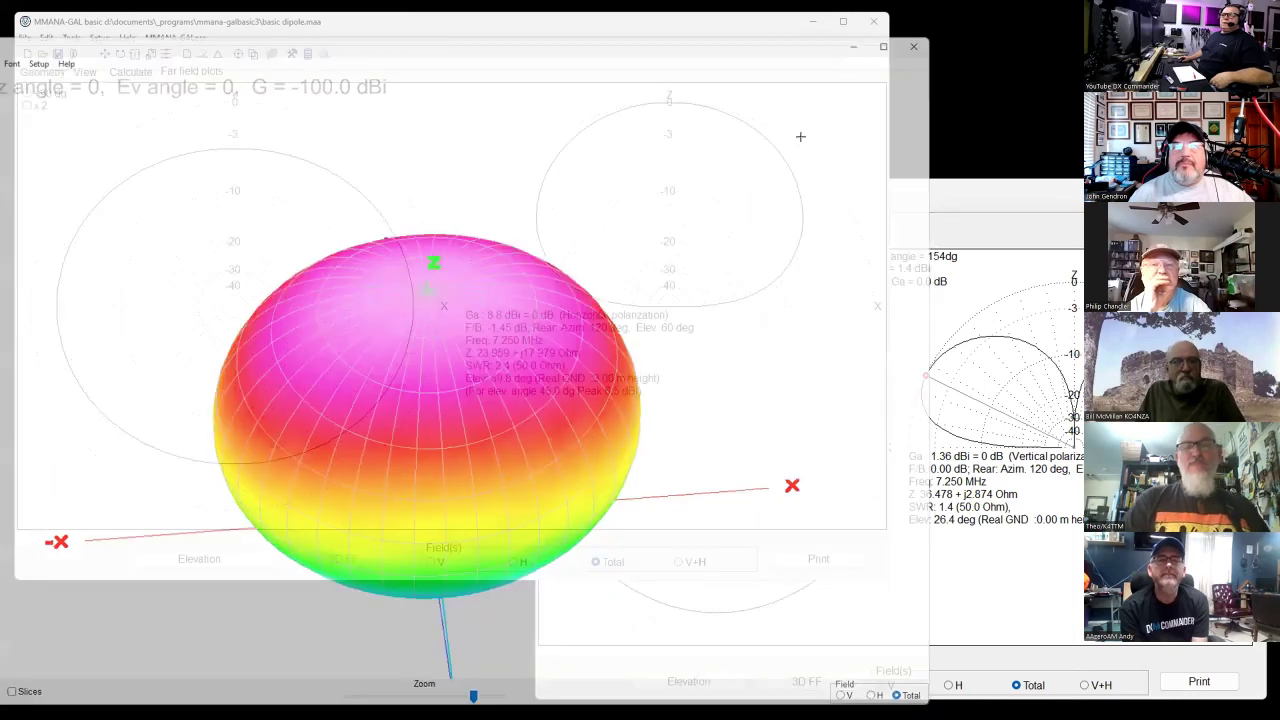
# Set the dipole's azimuth far-field elevation angle to 30 degrees and read the gain broadside and off the wire ends
pyautogui.click(220, 560)
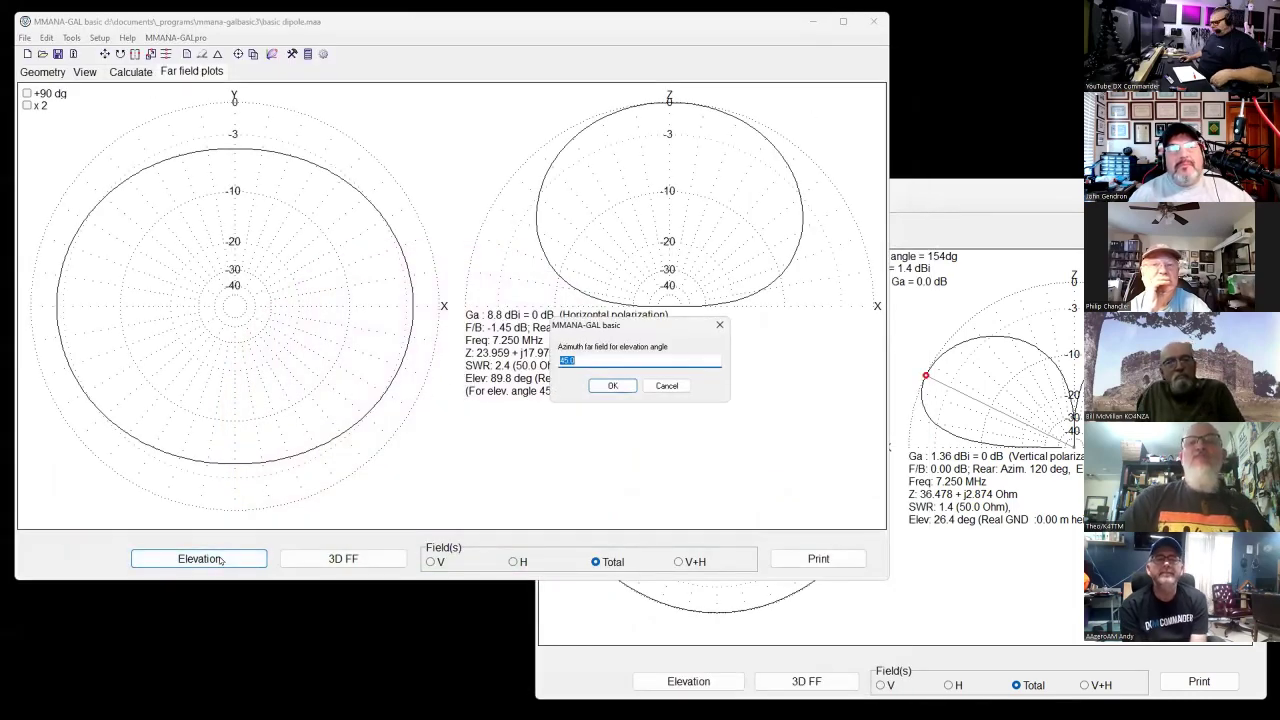
pyautogui.write('30')
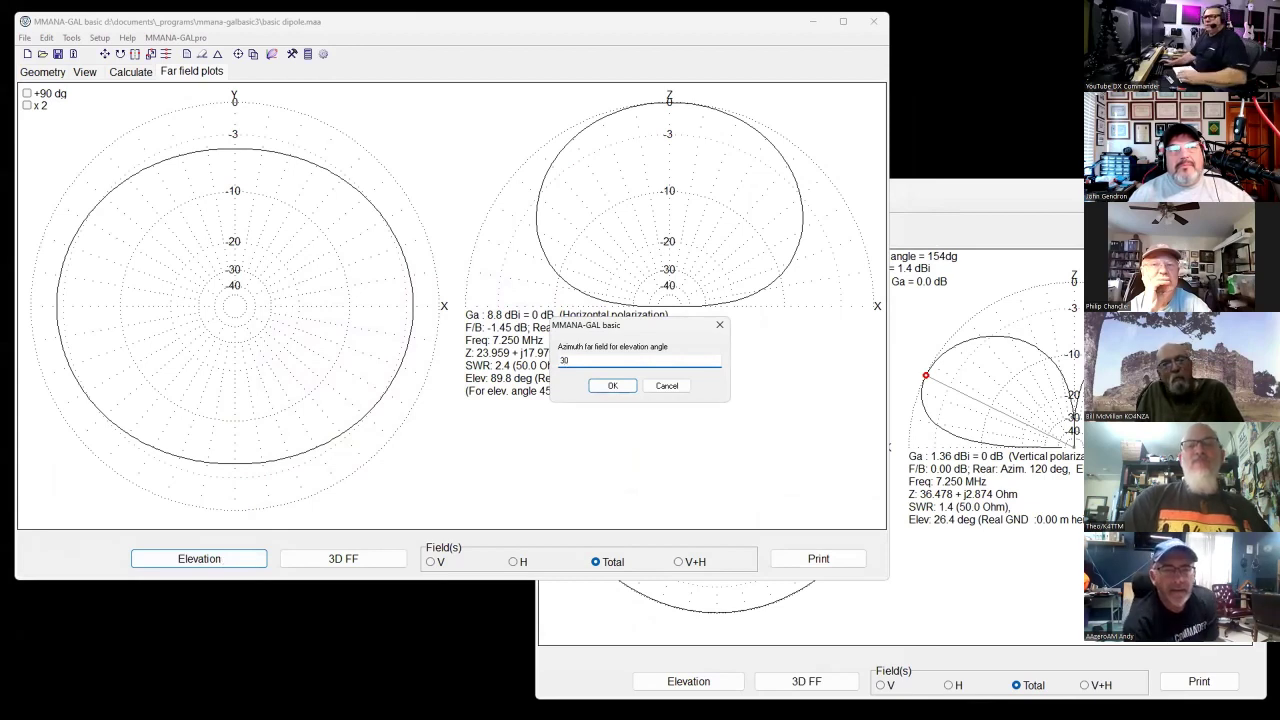
pyautogui.press('Return')
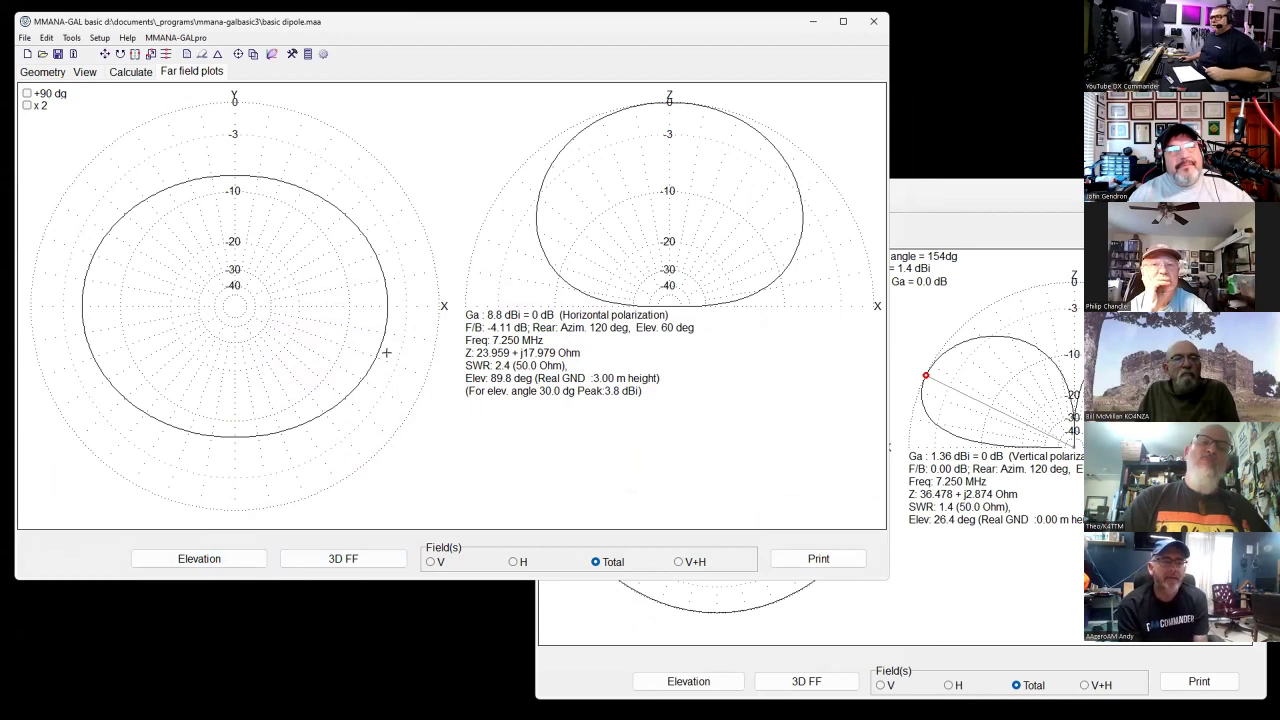
pyautogui.moveTo(388, 310)
pyautogui.mouseDown()
pyautogui.moveTo(394, 278)
pyautogui.moveTo(366, 234)
pyautogui.moveTo(203, 180)
pyautogui.moveTo(126, 403)
pyautogui.moveTo(372, 247)
pyautogui.moveTo(231, 177)
pyautogui.mouseUp()
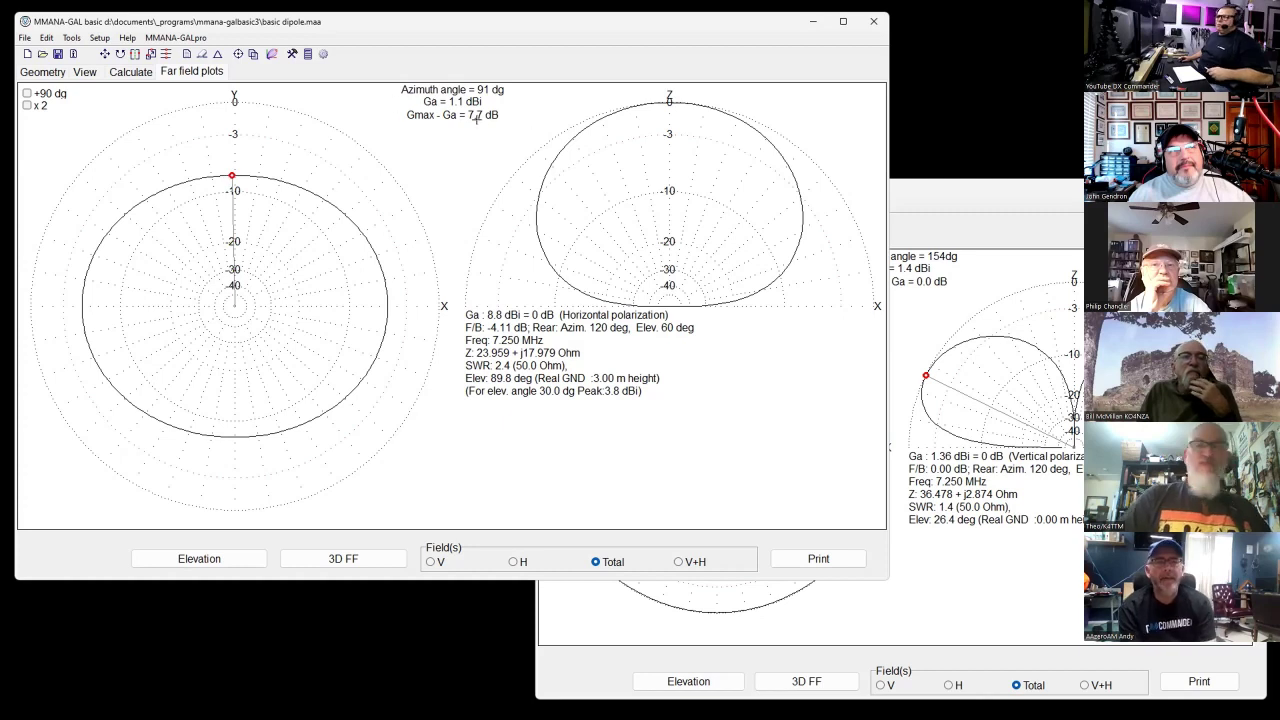
pyautogui.moveTo(232, 160)
pyautogui.mouseDown()
pyautogui.moveTo(236, 272)
pyautogui.moveTo(407, 306)
pyautogui.moveTo(251, 128)
pyautogui.moveTo(246, 170)
pyautogui.moveTo(390, 306)
pyautogui.moveTo(191, 171)
pyautogui.moveTo(103, 371)
pyautogui.moveTo(349, 182)
pyautogui.moveTo(112, 205)
pyautogui.moveTo(318, 430)
pyautogui.moveTo(329, 177)
pyautogui.moveTo(269, 160)
pyautogui.mouseUp()
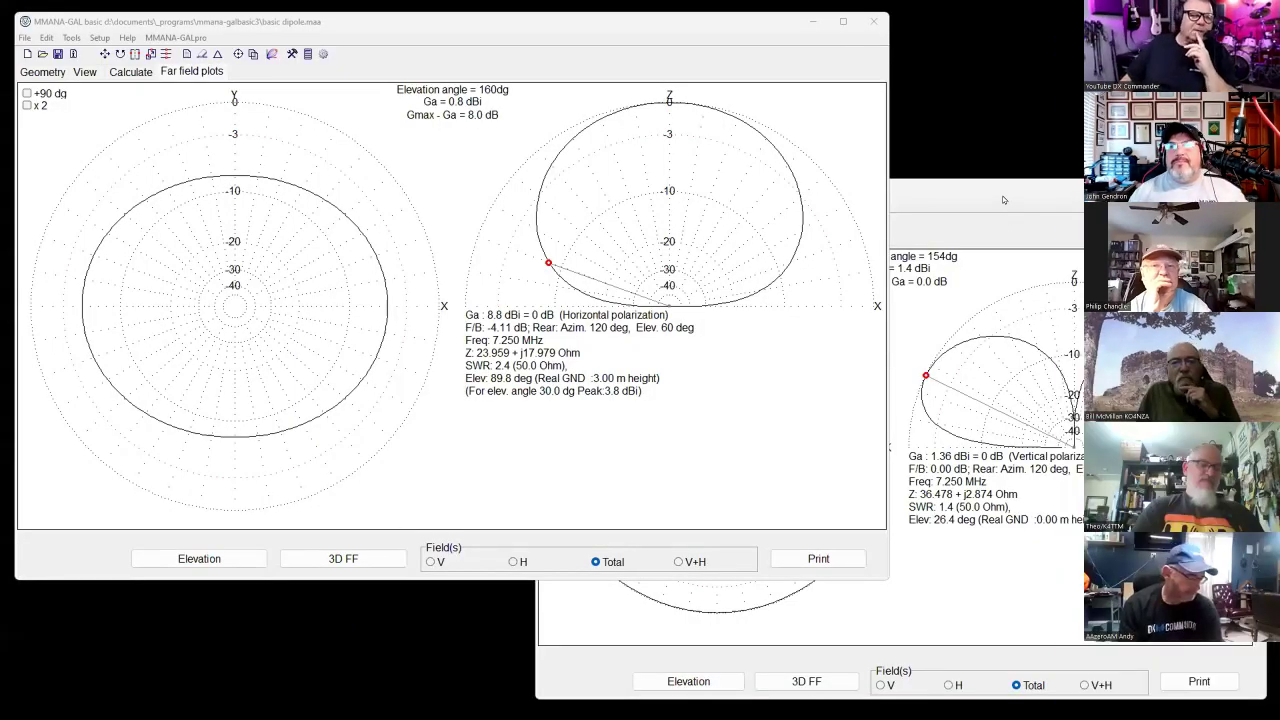
# Bring the basic vertical model's window forward, enlarge it, and inspect the wire geometry and antenna drawing
pyautogui.click(1002, 195)
pyautogui.moveTo(996, 194); pyautogui.dragTo(780, 102)
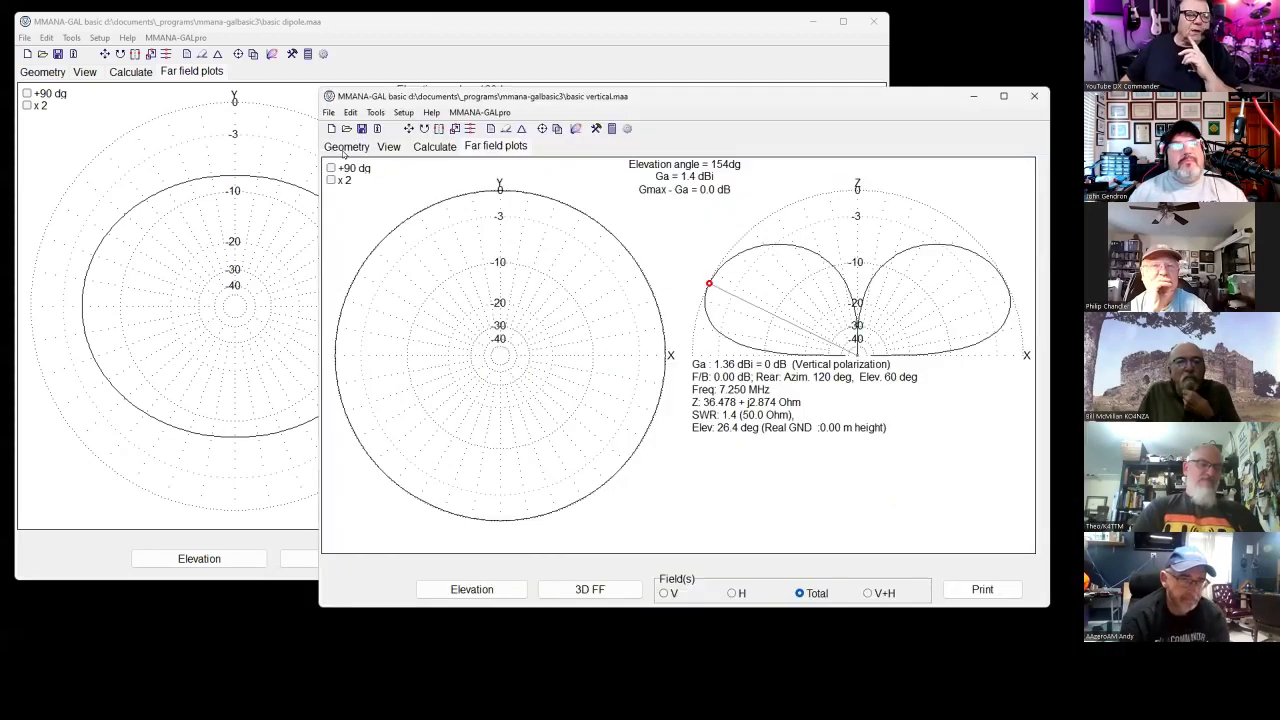
pyautogui.click(345, 148)
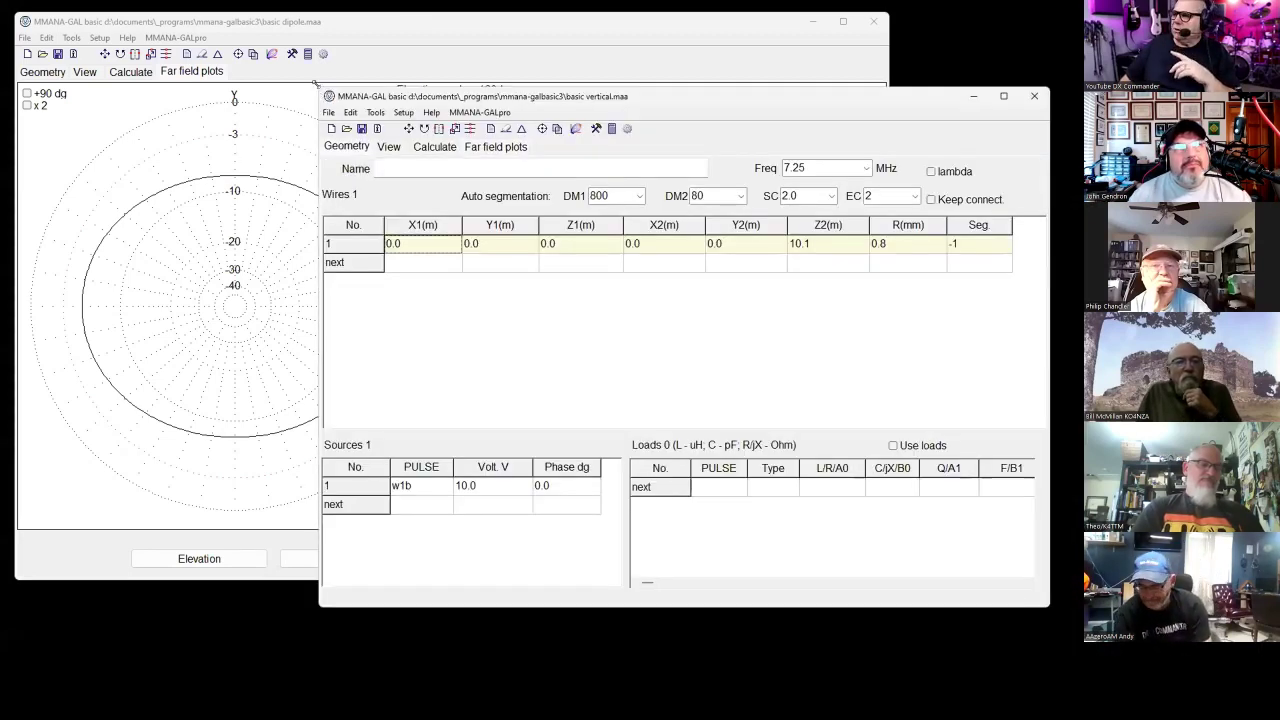
pyautogui.moveTo(316, 84); pyautogui.dragTo(92, 25)
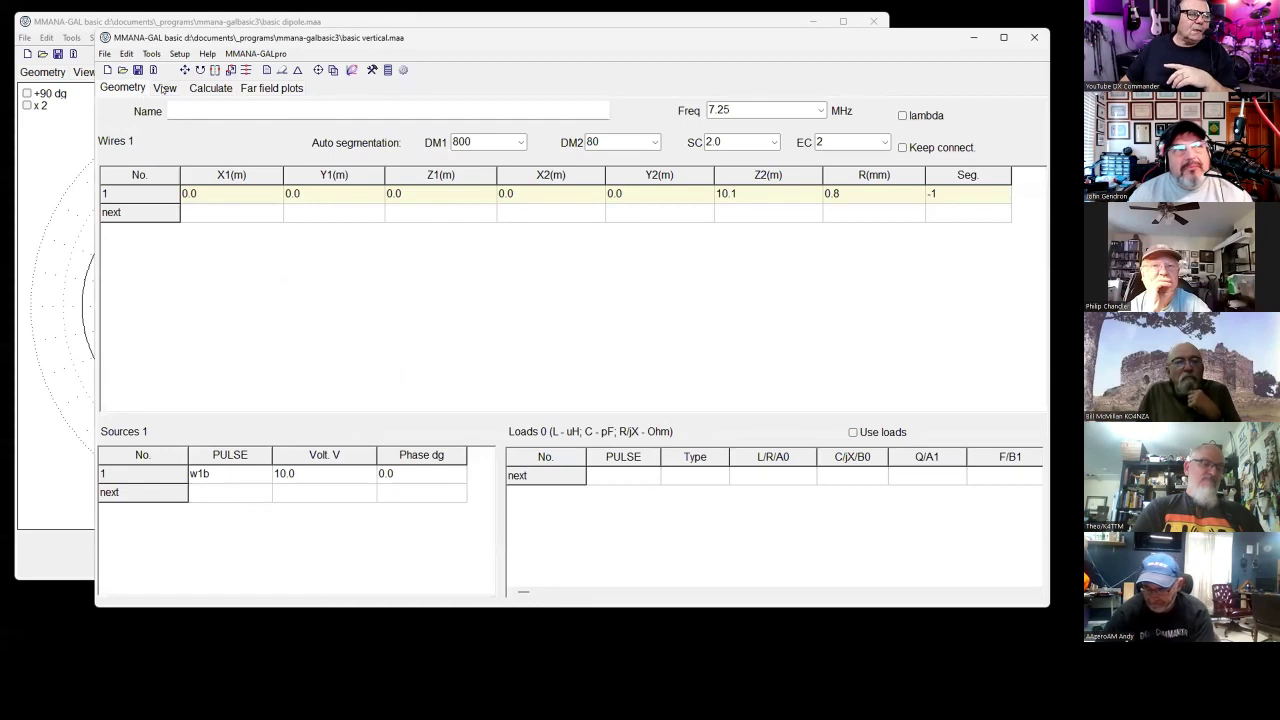
pyautogui.click(164, 88)
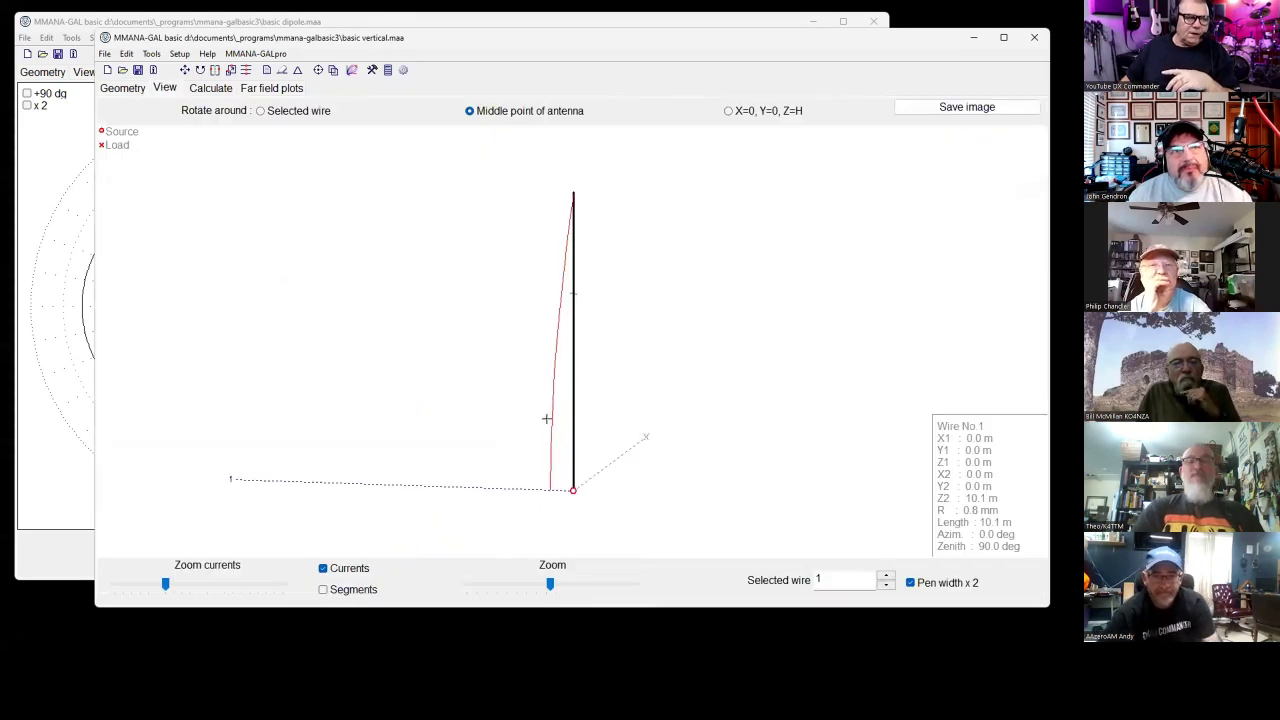
# Check the vertical's real ground setup with 16 radials, recalculate at 7.25 MHz with 0.00 m added height, and show the far-field plots
pyautogui.click(208, 88)
pyautogui.click(326, 260)
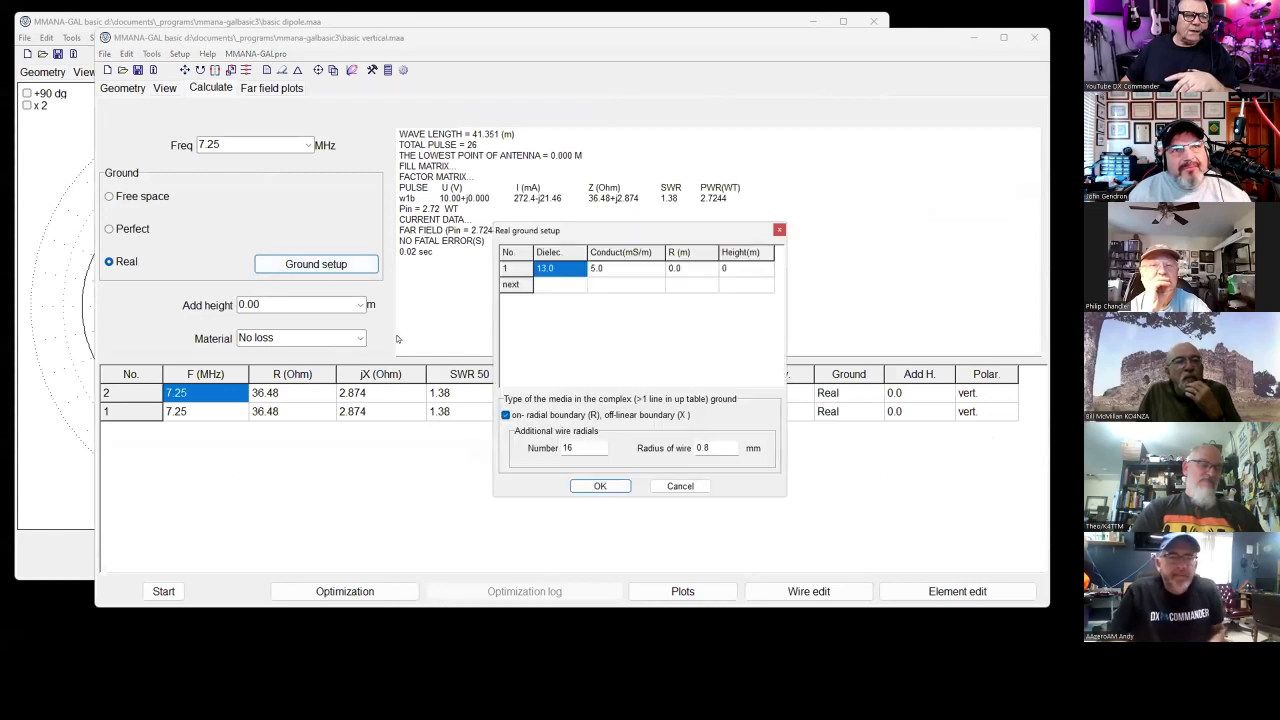
pyautogui.click(601, 486)
pyautogui.click(292, 300)
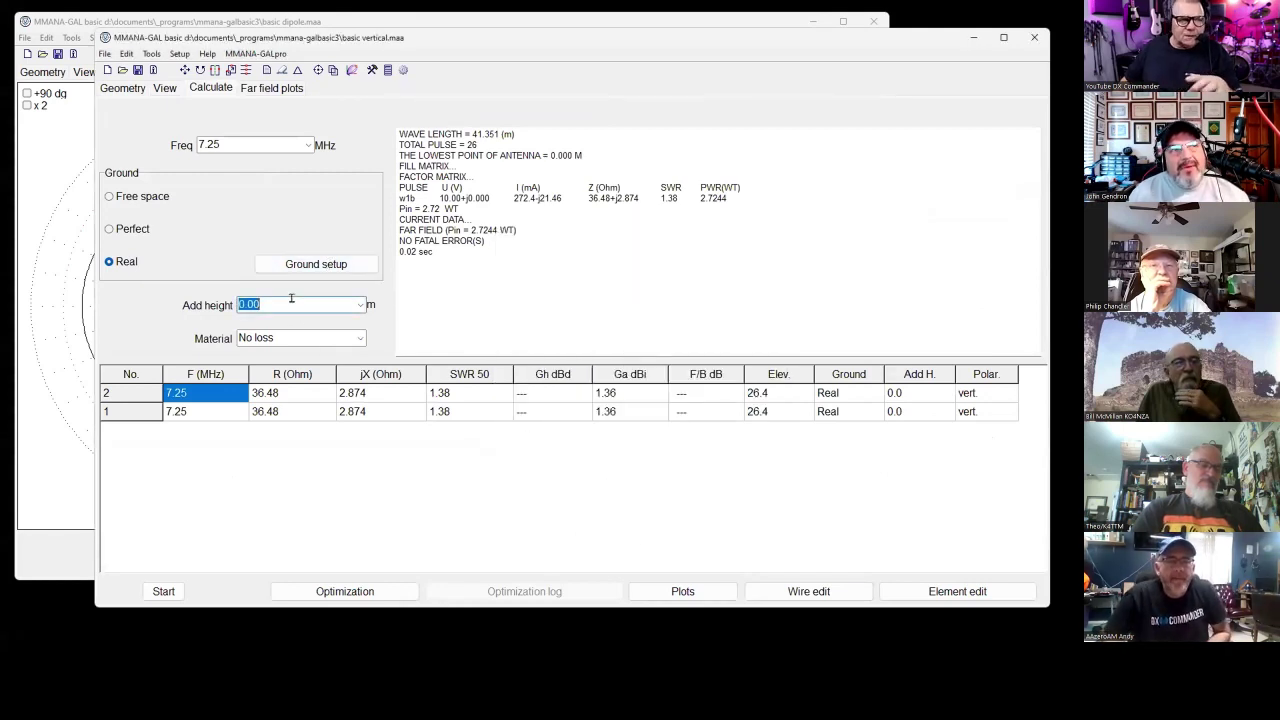
pyautogui.click(163, 591)
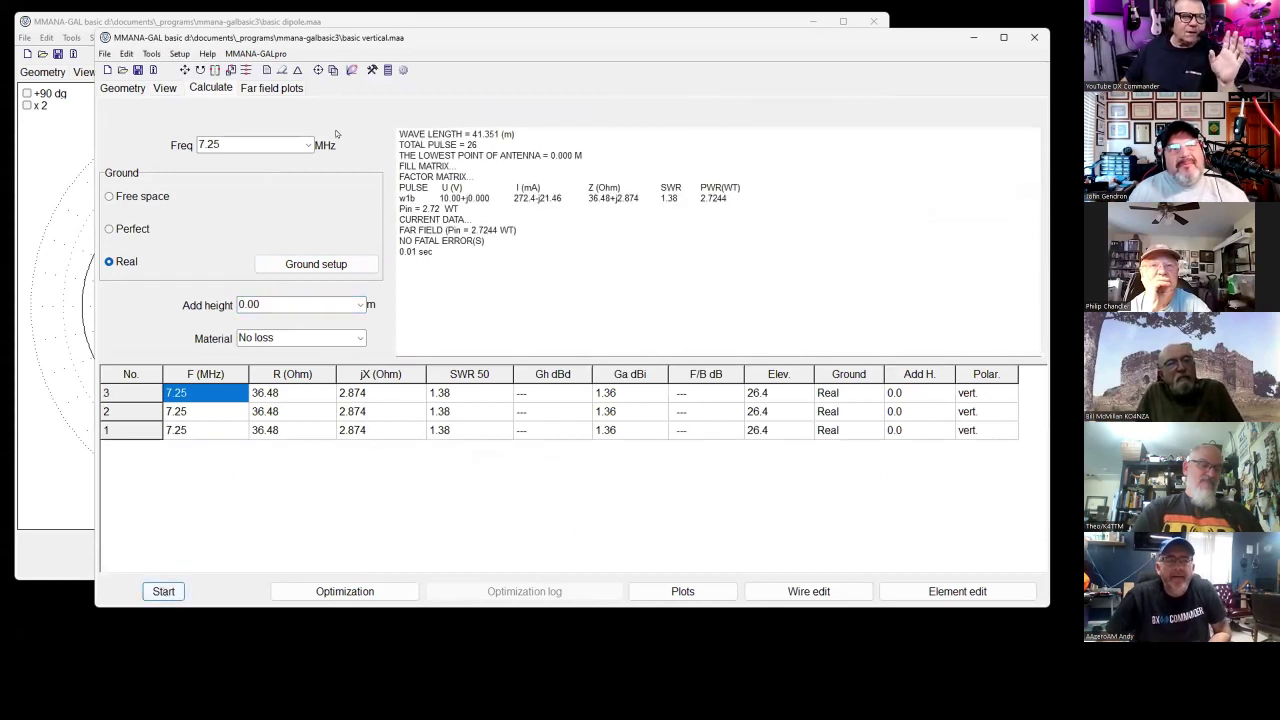
pyautogui.click(285, 90)
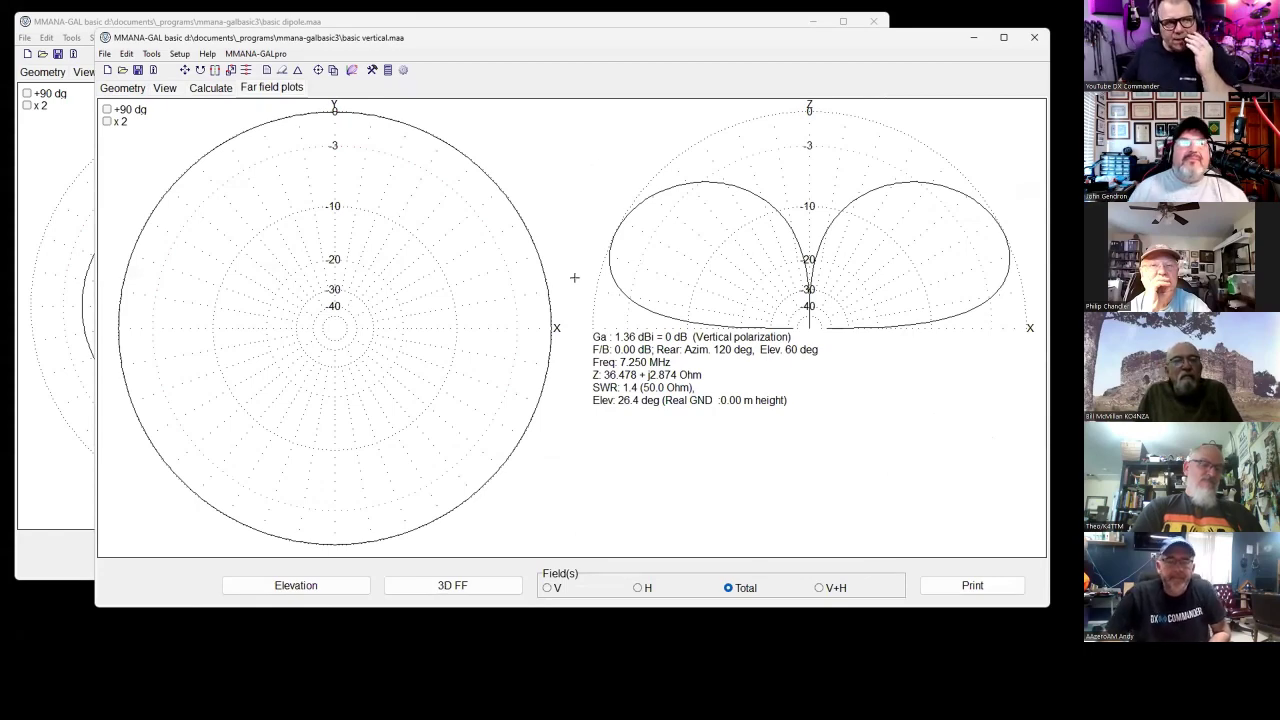
# Save the dipole model's far fields as basic dipole.mab
pyautogui.click(43, 127)
pyautogui.click(24, 37)
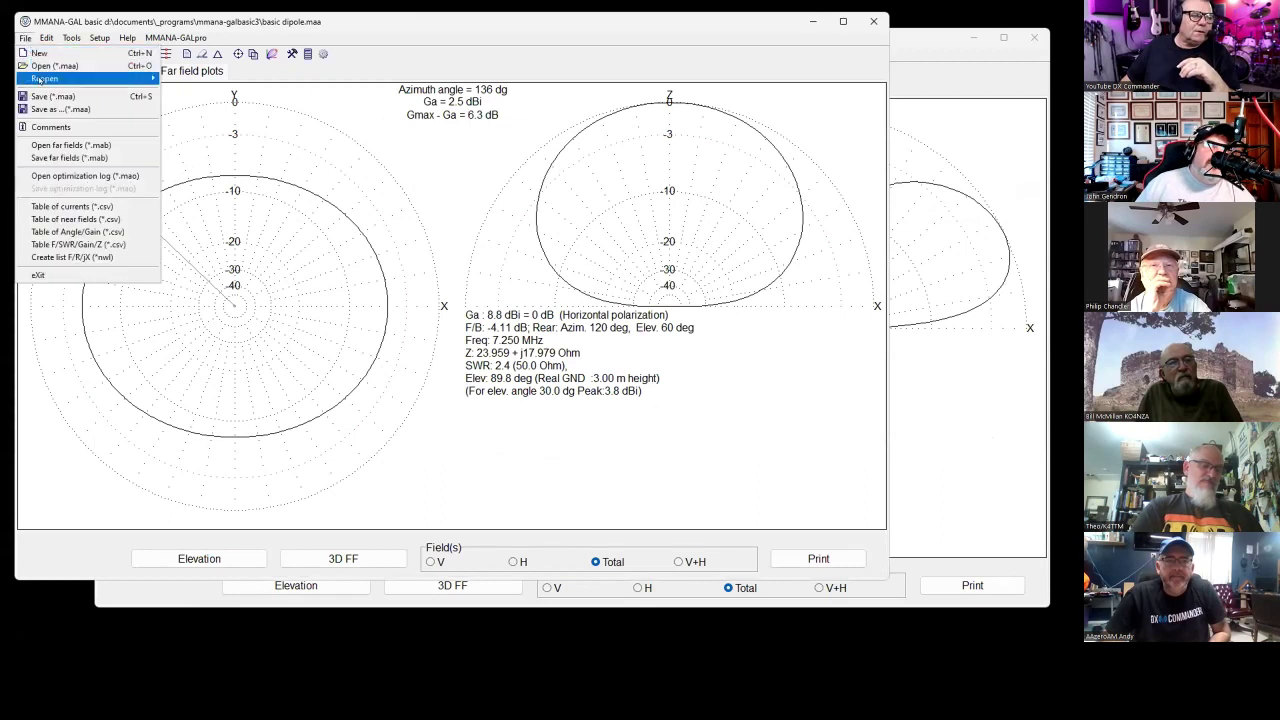
pyautogui.click(93, 158)
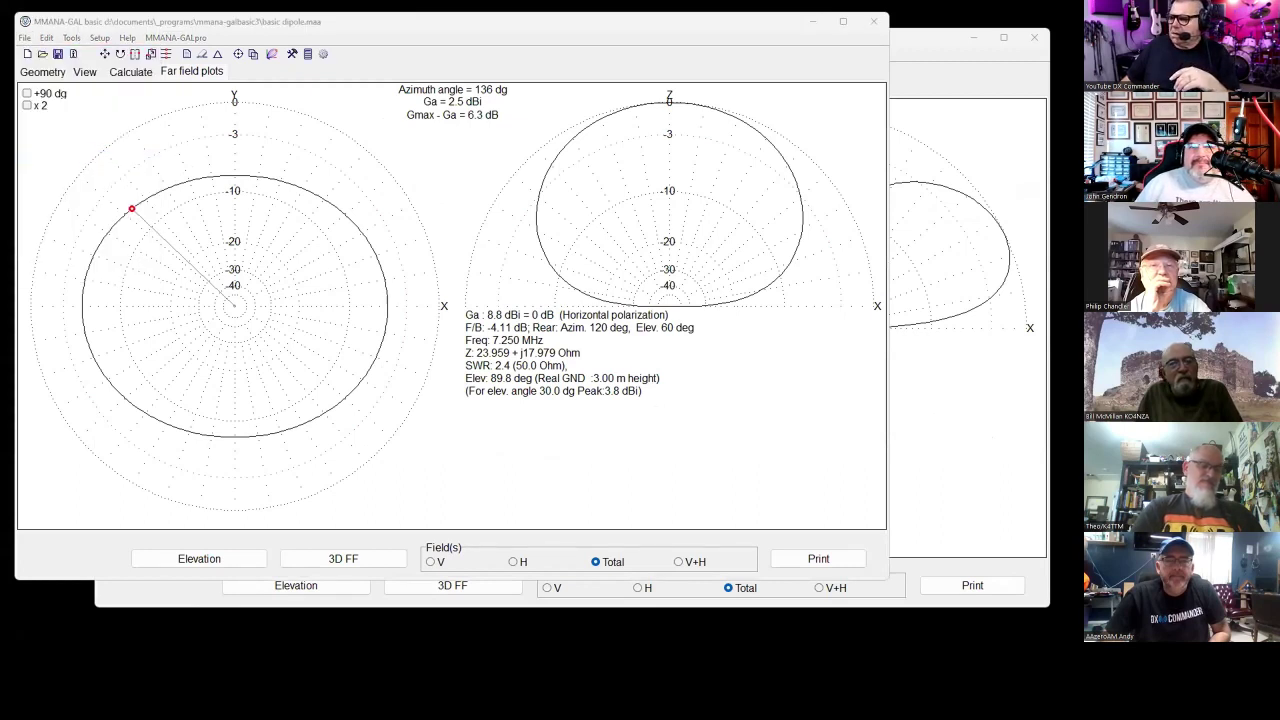
pyautogui.press('Return')
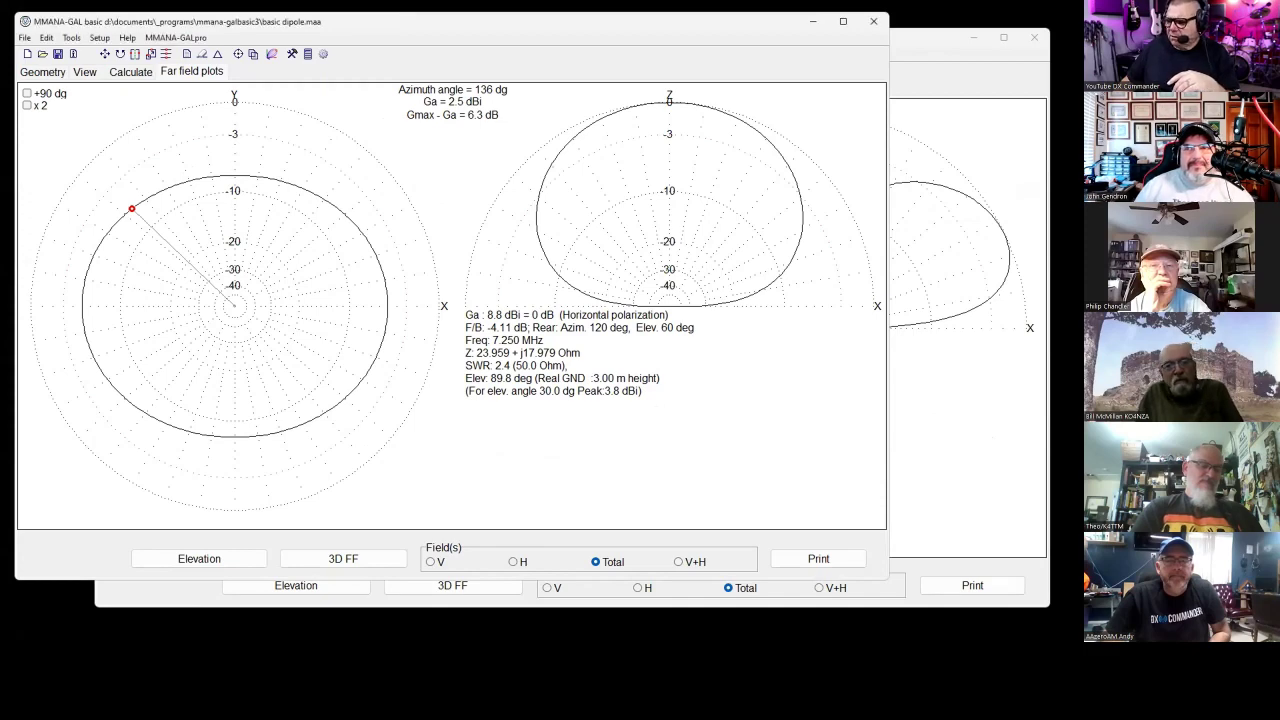
# Read the vertical's gain at low angles on its elevation plot, finishing with the marker at 160 degrees
pyautogui.click(983, 290)
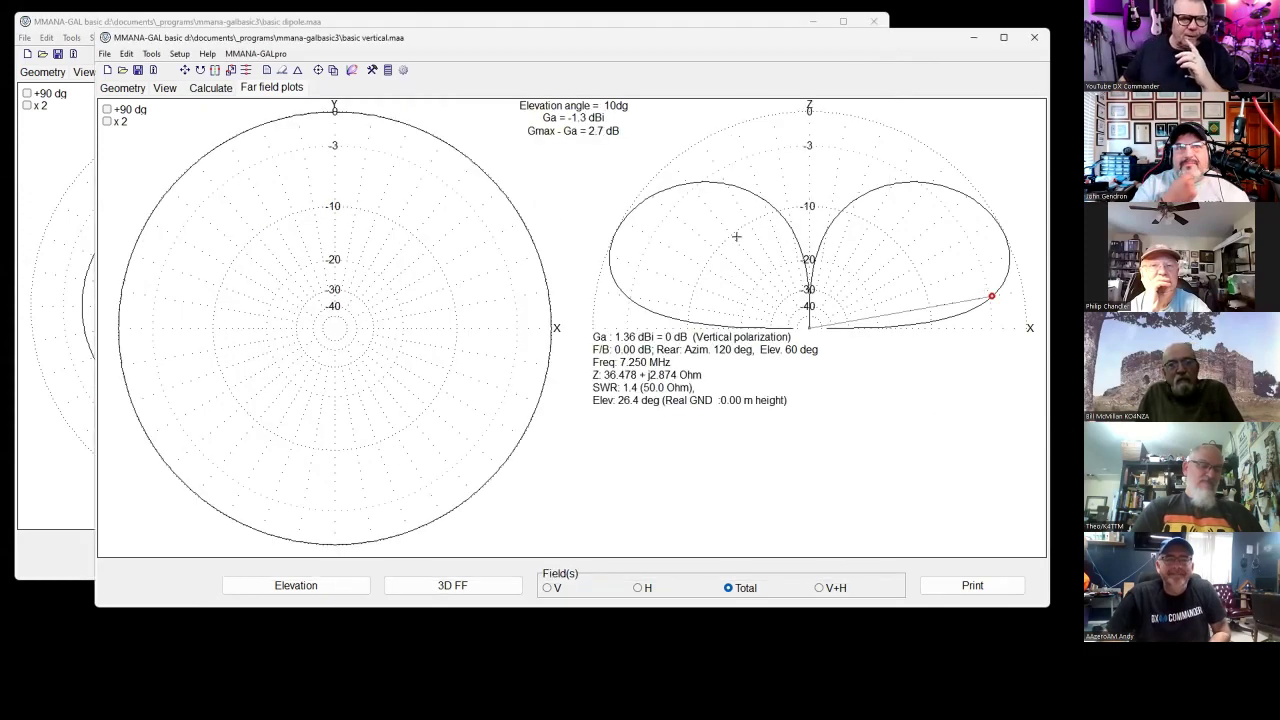
pyautogui.click(580, 263)
pyautogui.click(582, 275)
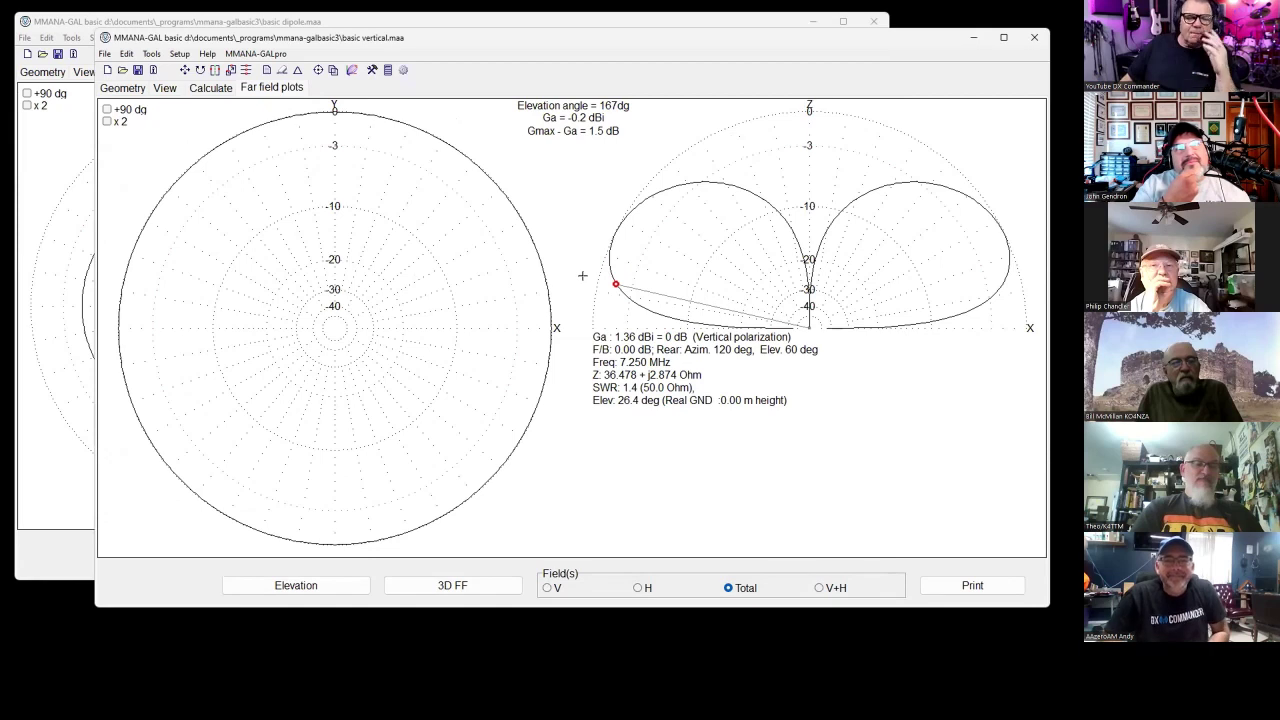
pyautogui.click(583, 277)
pyautogui.click(582, 276)
pyautogui.moveTo(582, 276); pyautogui.dragTo(582, 245)
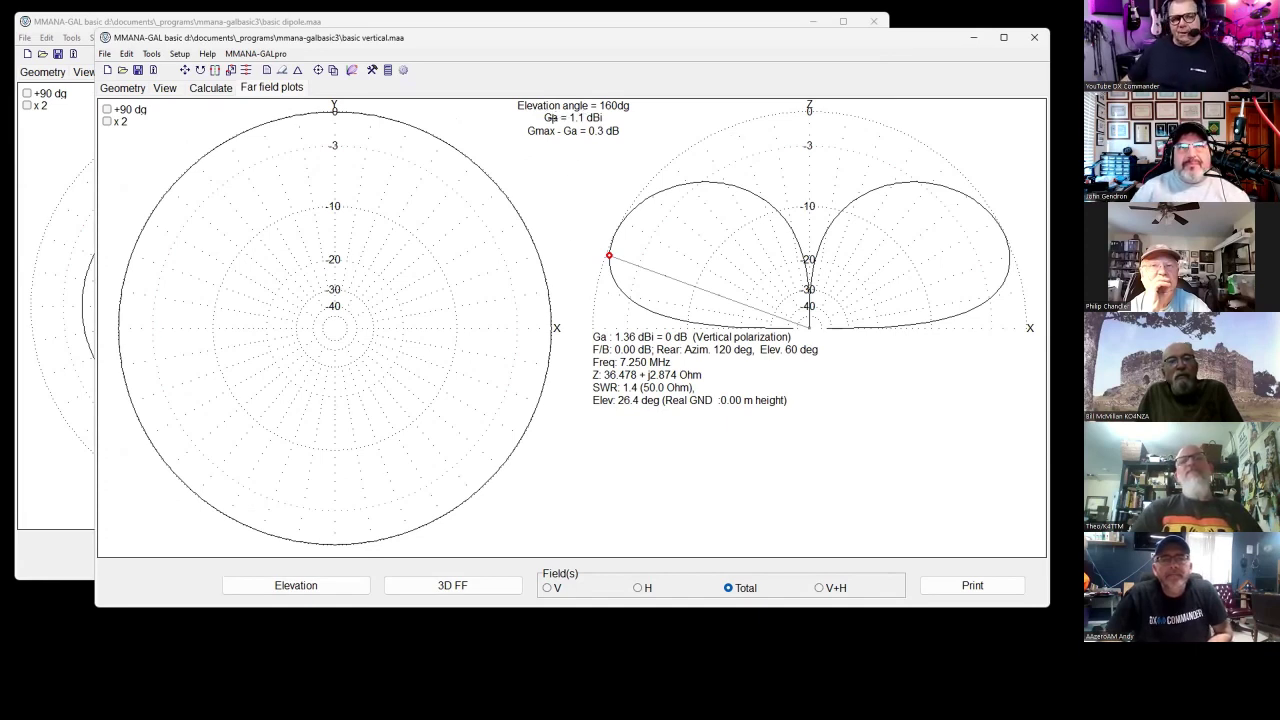
pyautogui.moveTo(589, 246)
pyautogui.mouseDown()
pyautogui.moveTo(588, 208)
pyautogui.moveTo(589, 246)
pyautogui.mouseUp()
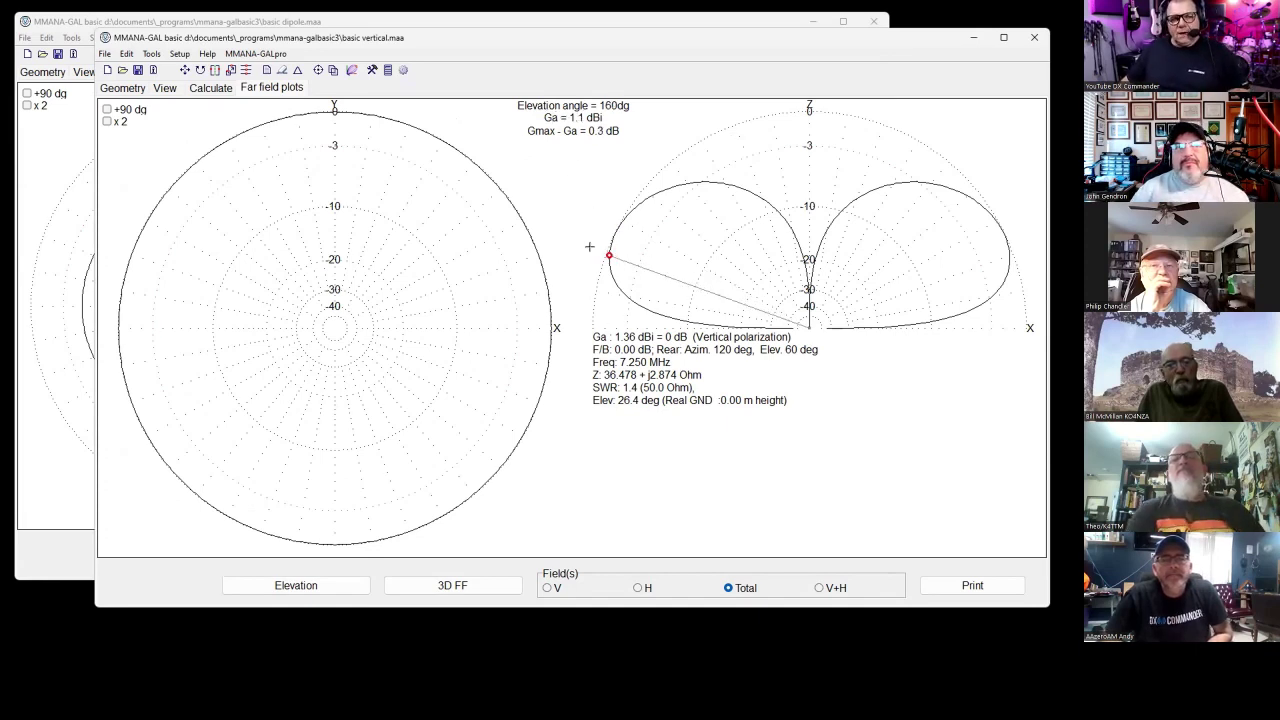
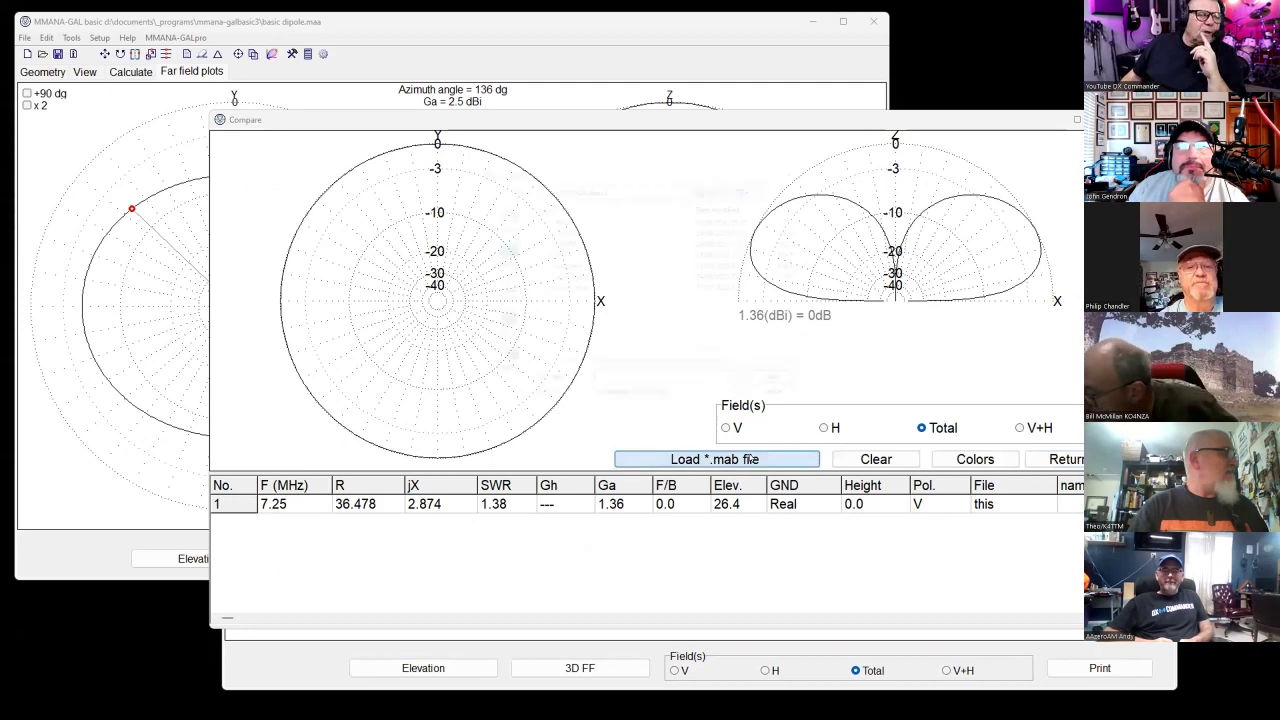
# Load basic dipole.mab into the comparison with the vertical's far-field pattern
pyautogui.click(580, 276)
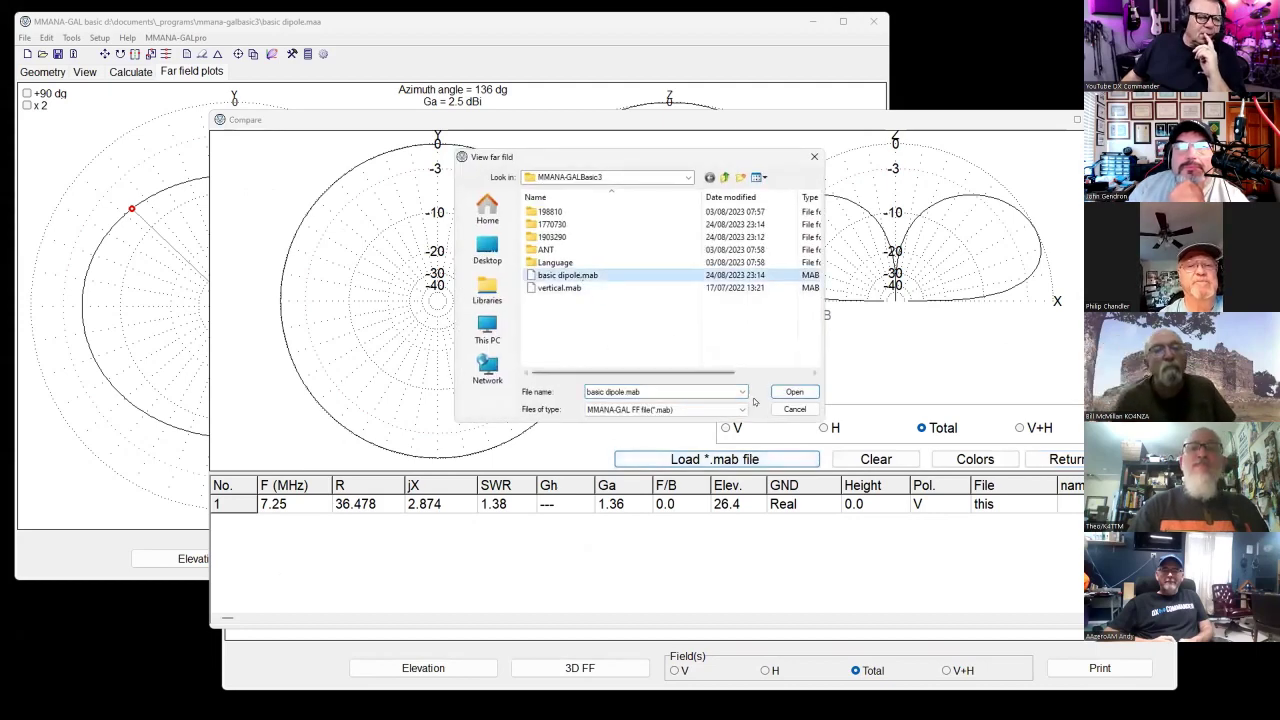
pyautogui.click(795, 391)
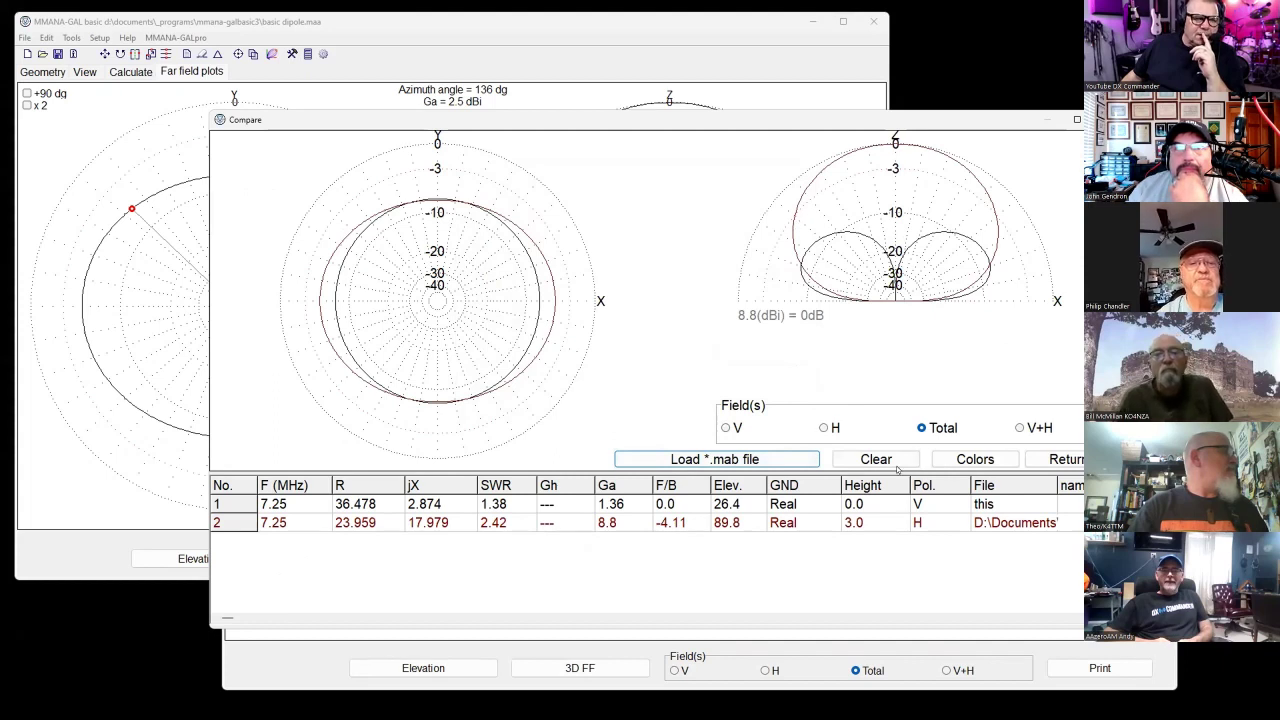
# Recolour the comparison traces, making the vertical's pattern red and the 3 m high dipole's pattern blue
pyautogui.click(972, 459)
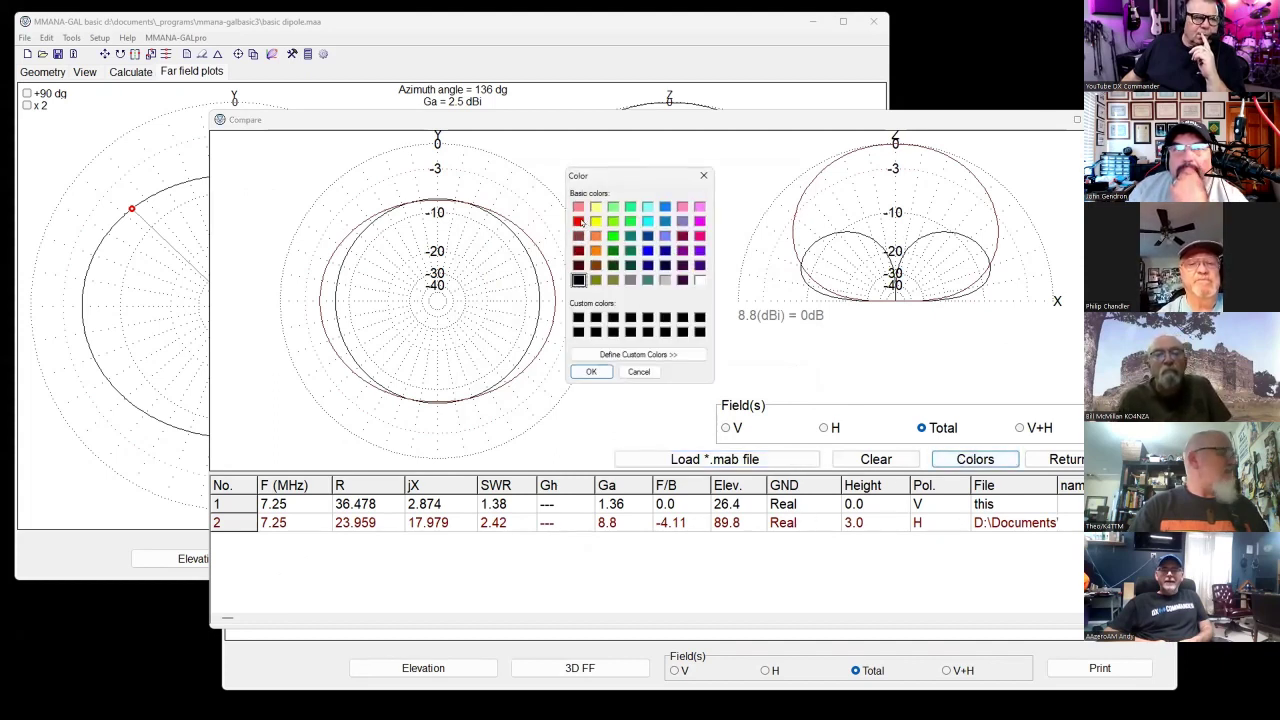
pyautogui.click(579, 221)
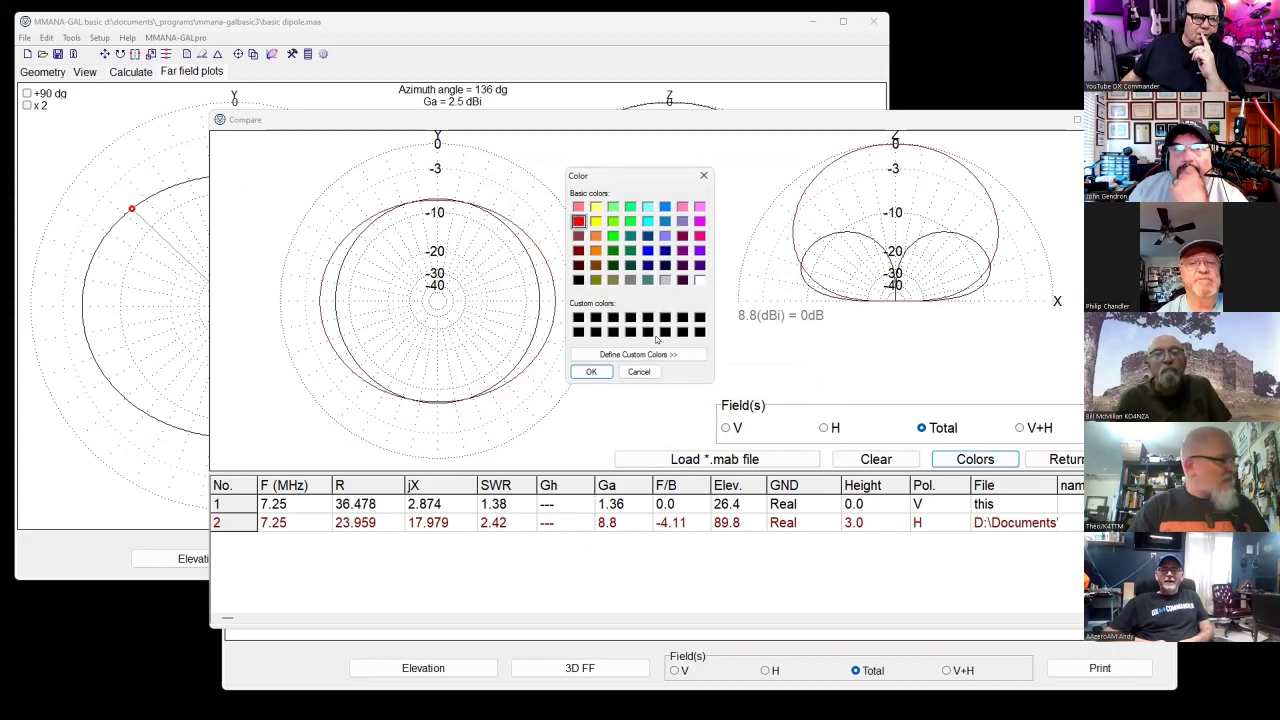
pyautogui.click(592, 371)
pyautogui.click(798, 521)
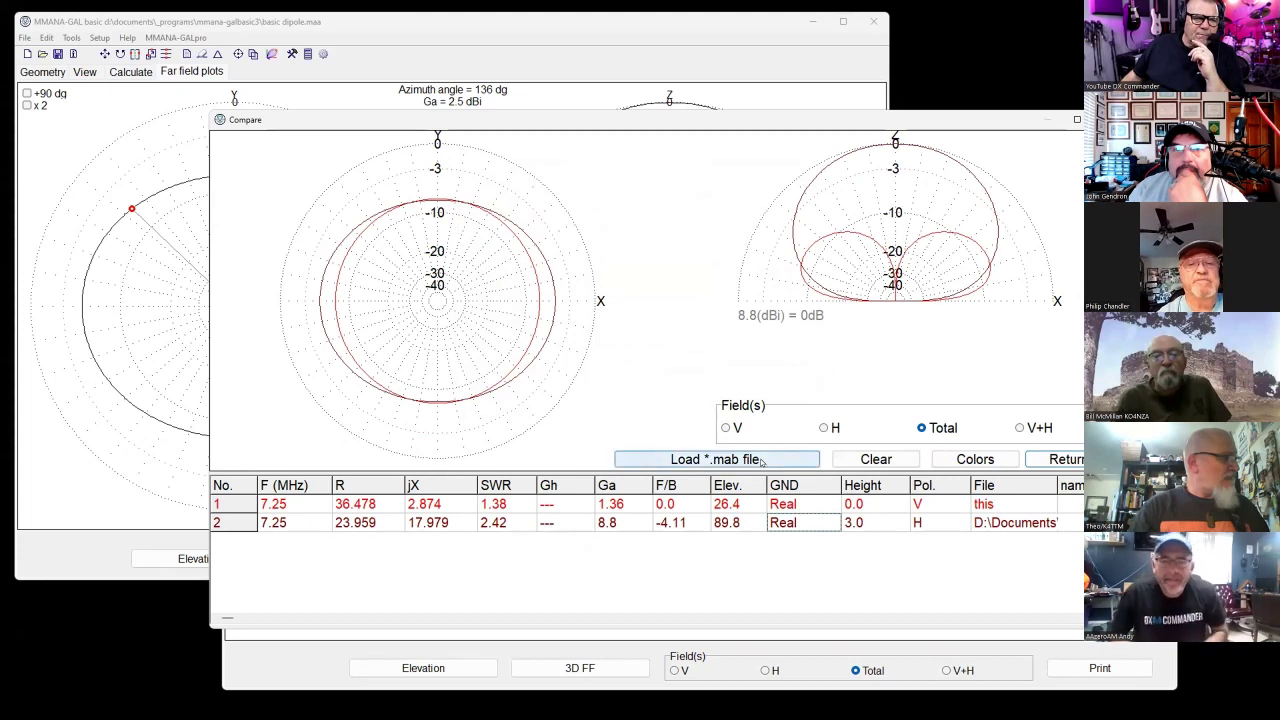
pyautogui.click(962, 458)
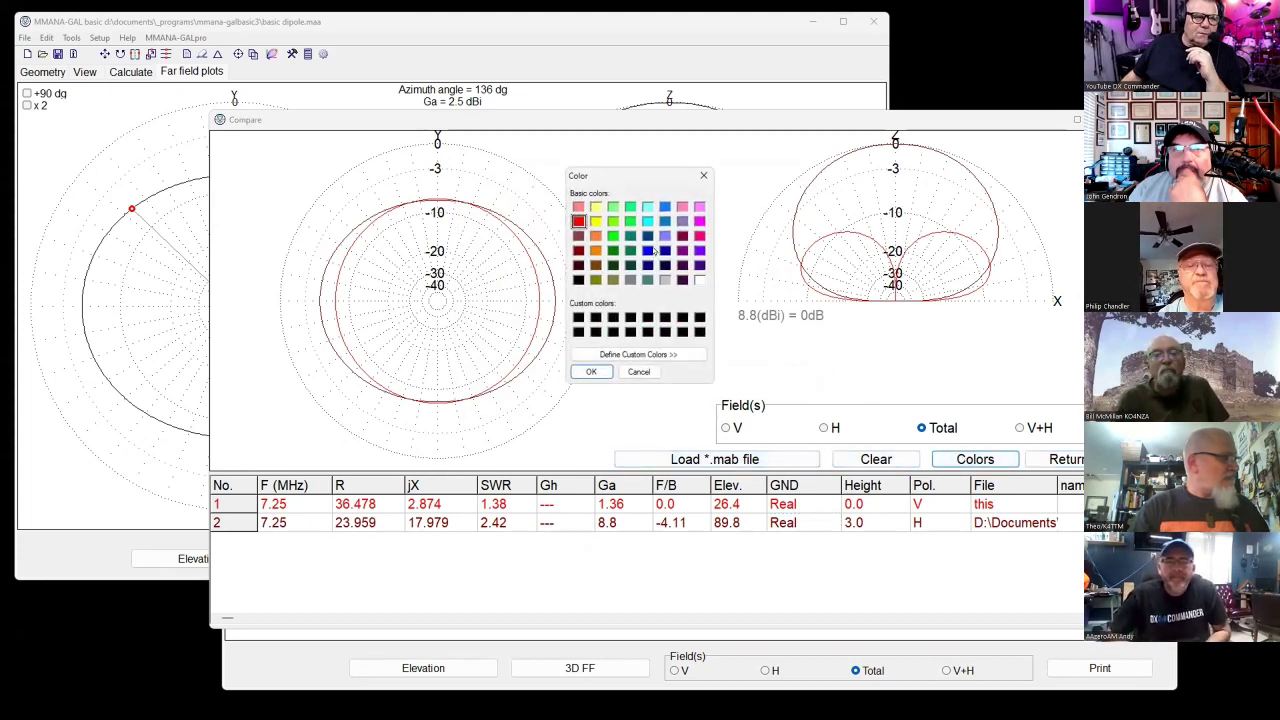
pyautogui.click(647, 251)
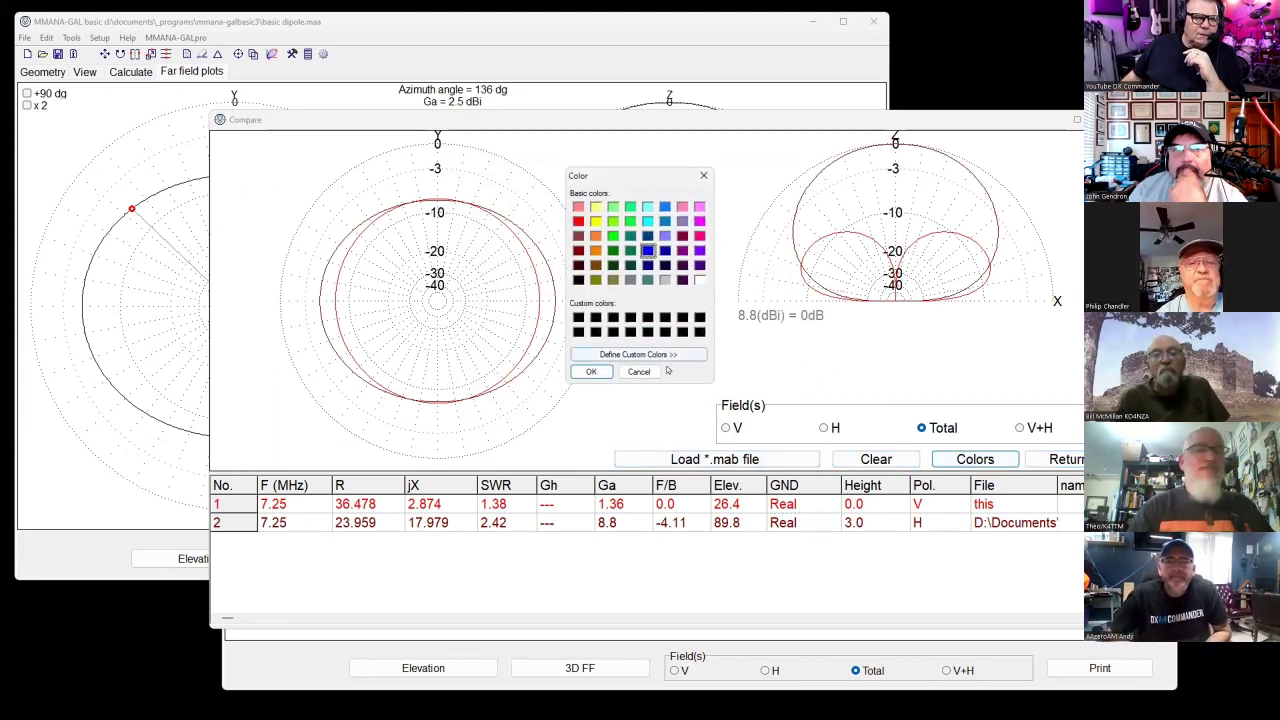
pyautogui.click(589, 372)
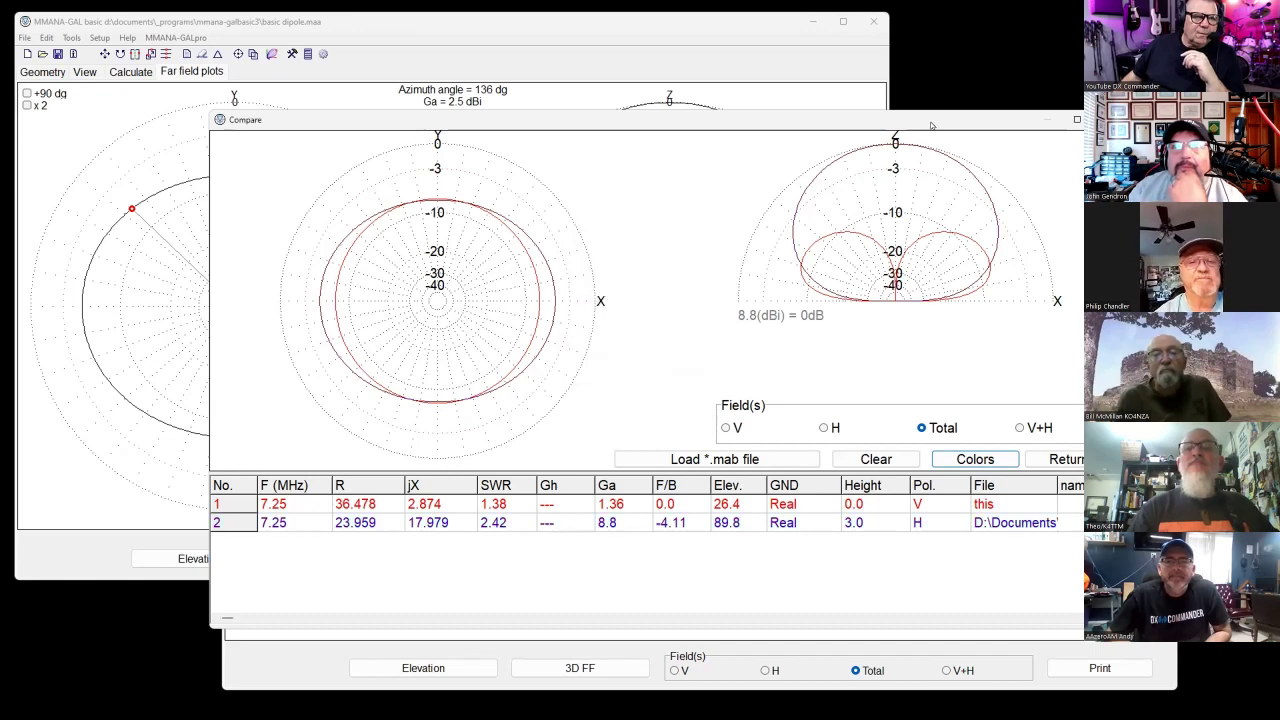
# Enlarge the comparison view to examine how the vertical and dipole elevation patterns overlap at low angles, and close the comparison
pyautogui.moveTo(928, 123); pyautogui.dragTo(505, 44)
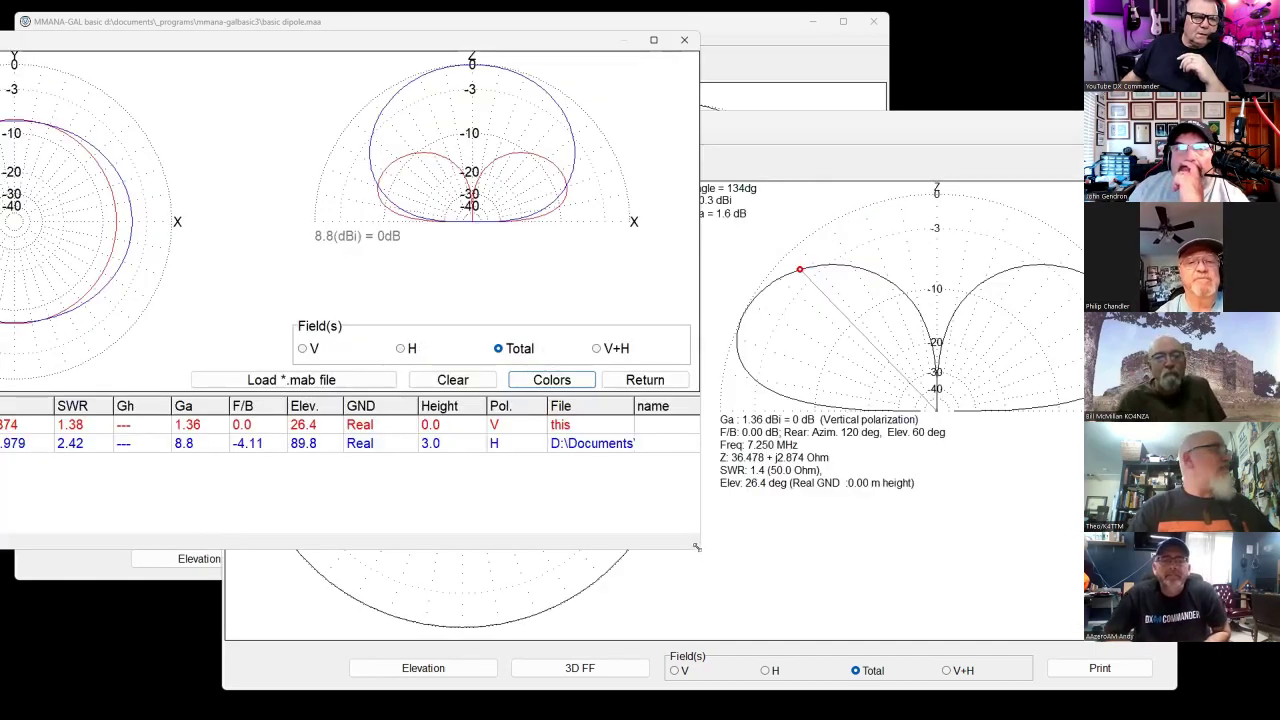
pyautogui.click(653, 39)
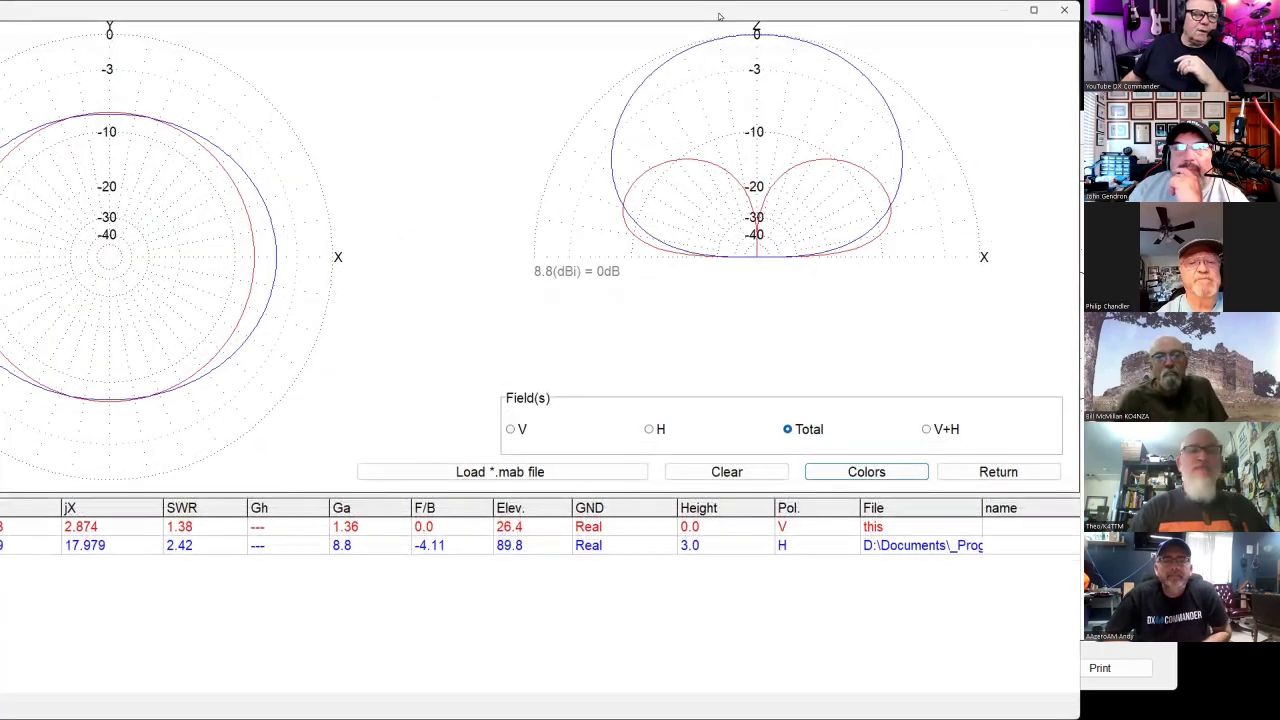
pyautogui.doubleClick(716, 12)
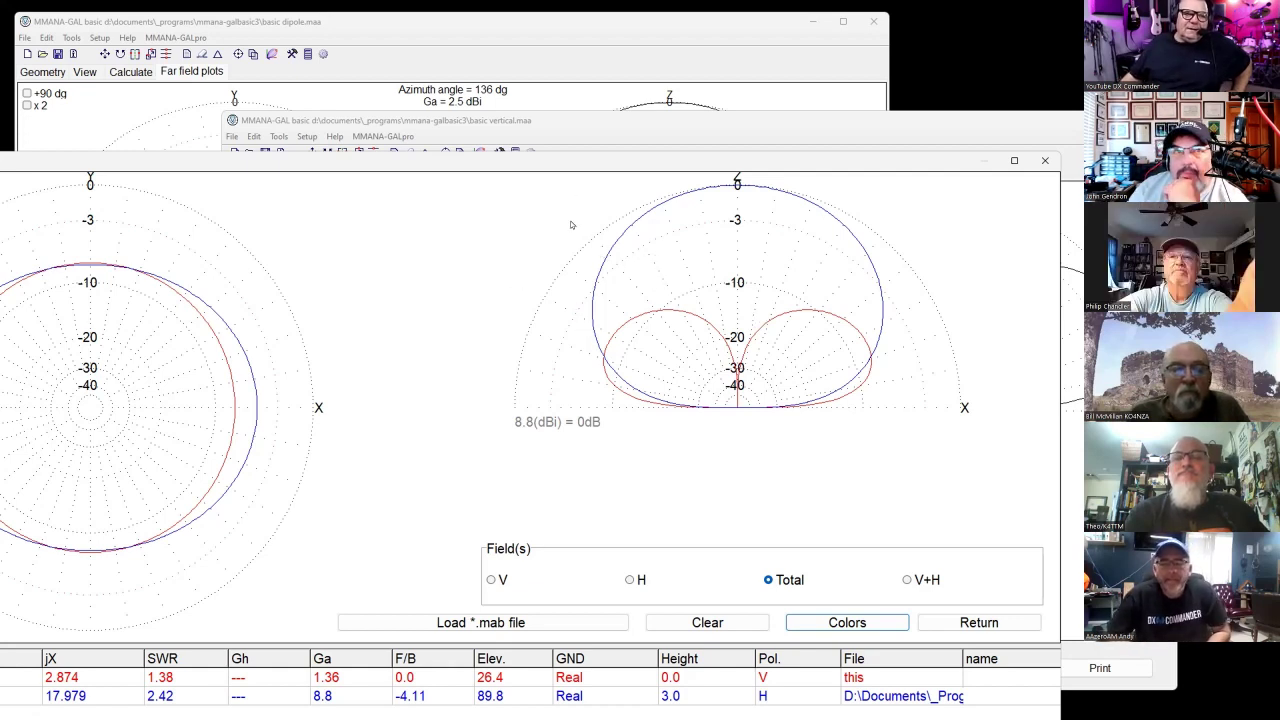
pyautogui.moveTo(569, 167); pyautogui.dragTo(562, 168)
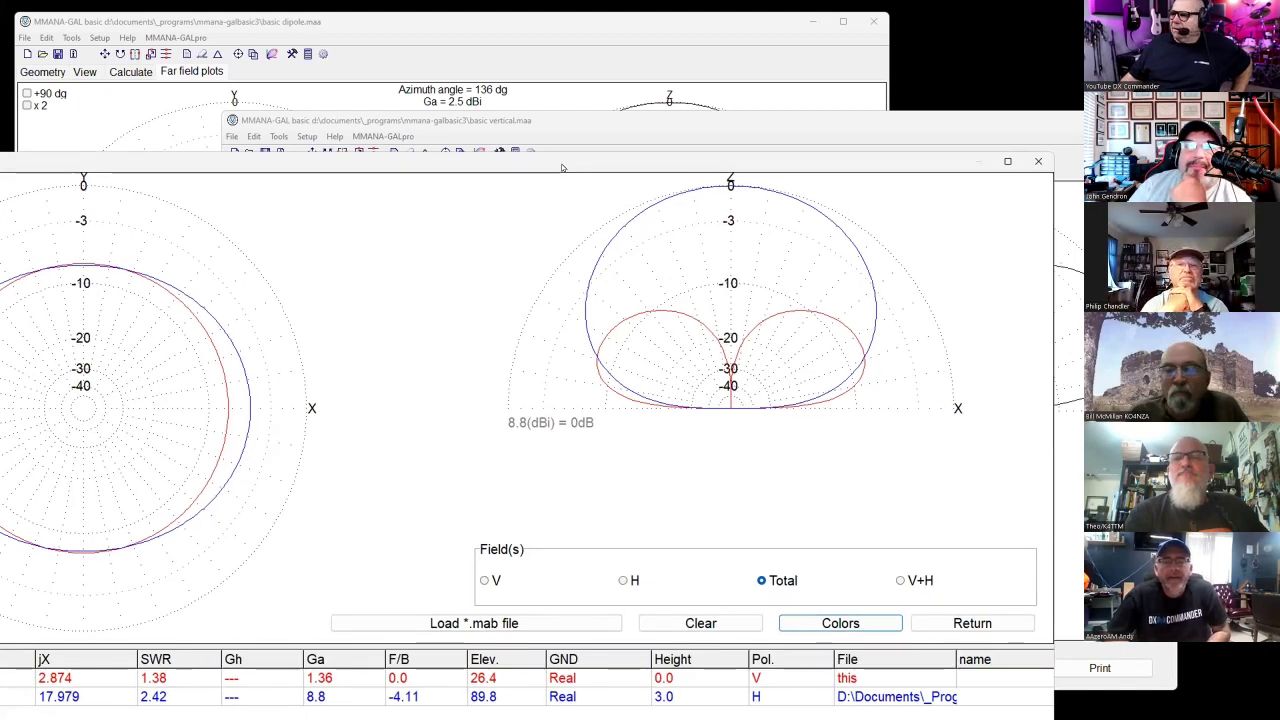
pyautogui.moveTo(562, 168); pyautogui.dragTo(591, 137)
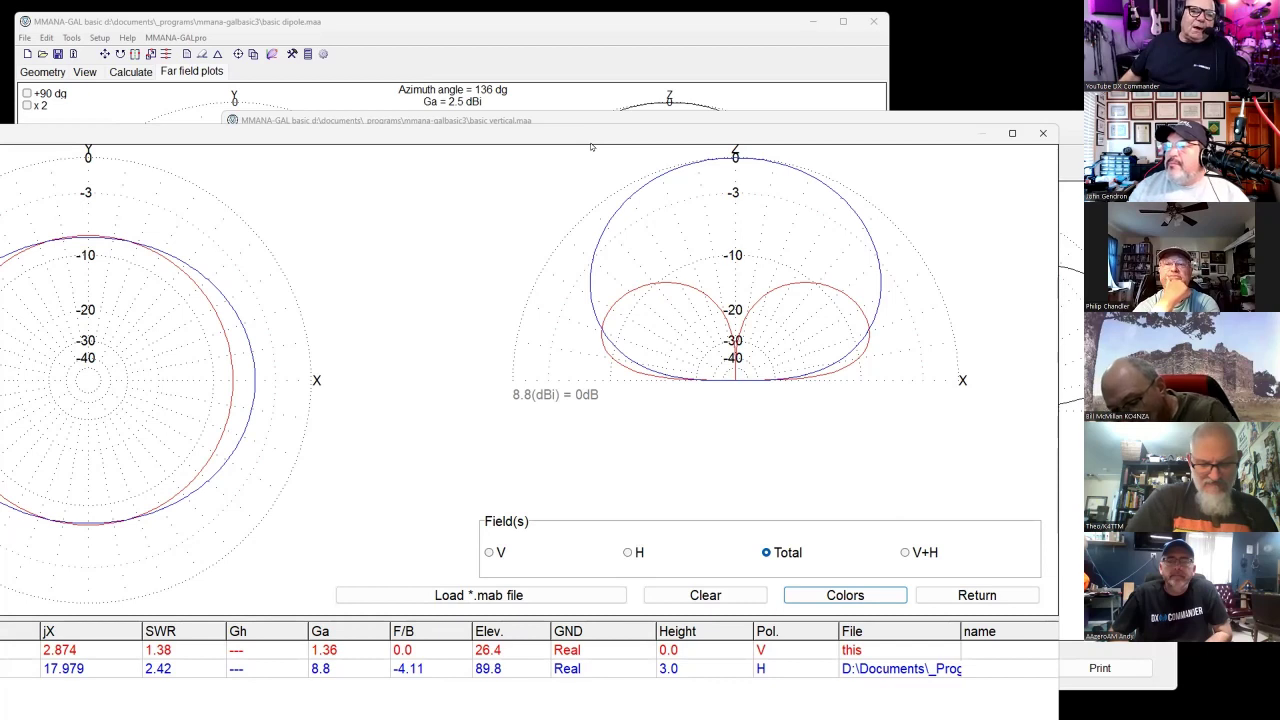
pyautogui.moveTo(590, 147); pyautogui.dragTo(607, 148)
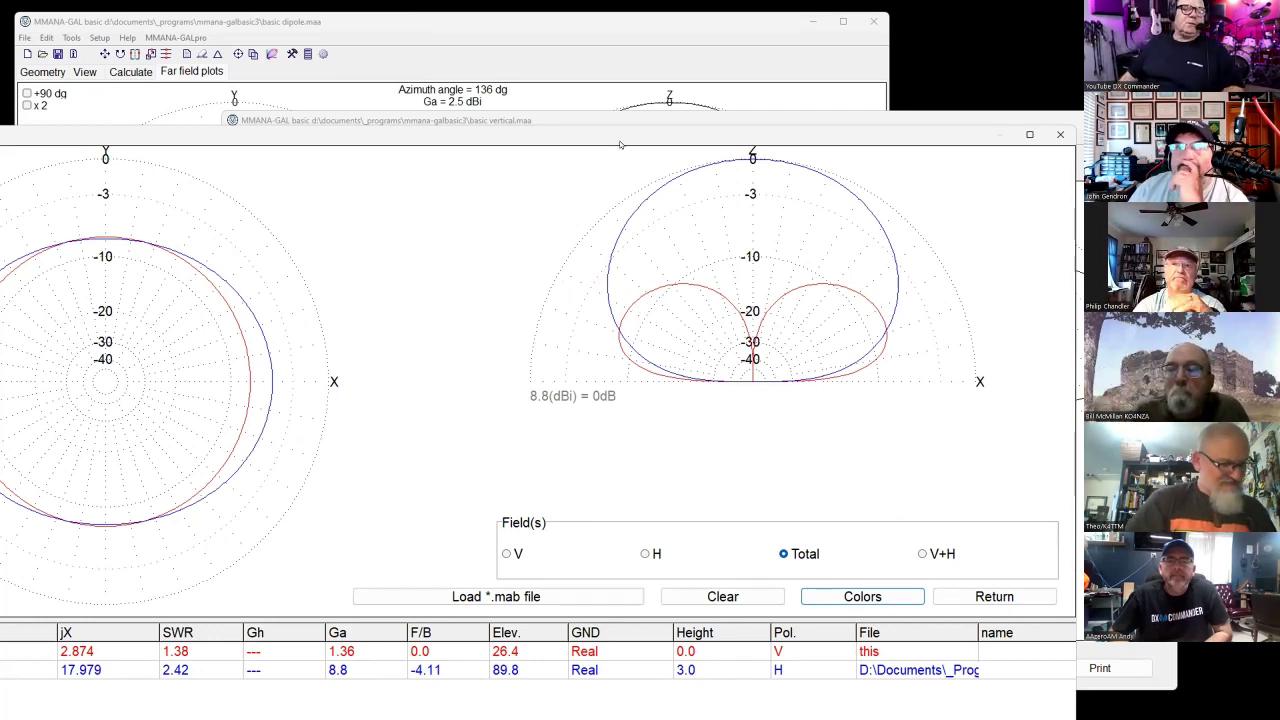
pyautogui.moveTo(612, 125); pyautogui.dragTo(598, 111)
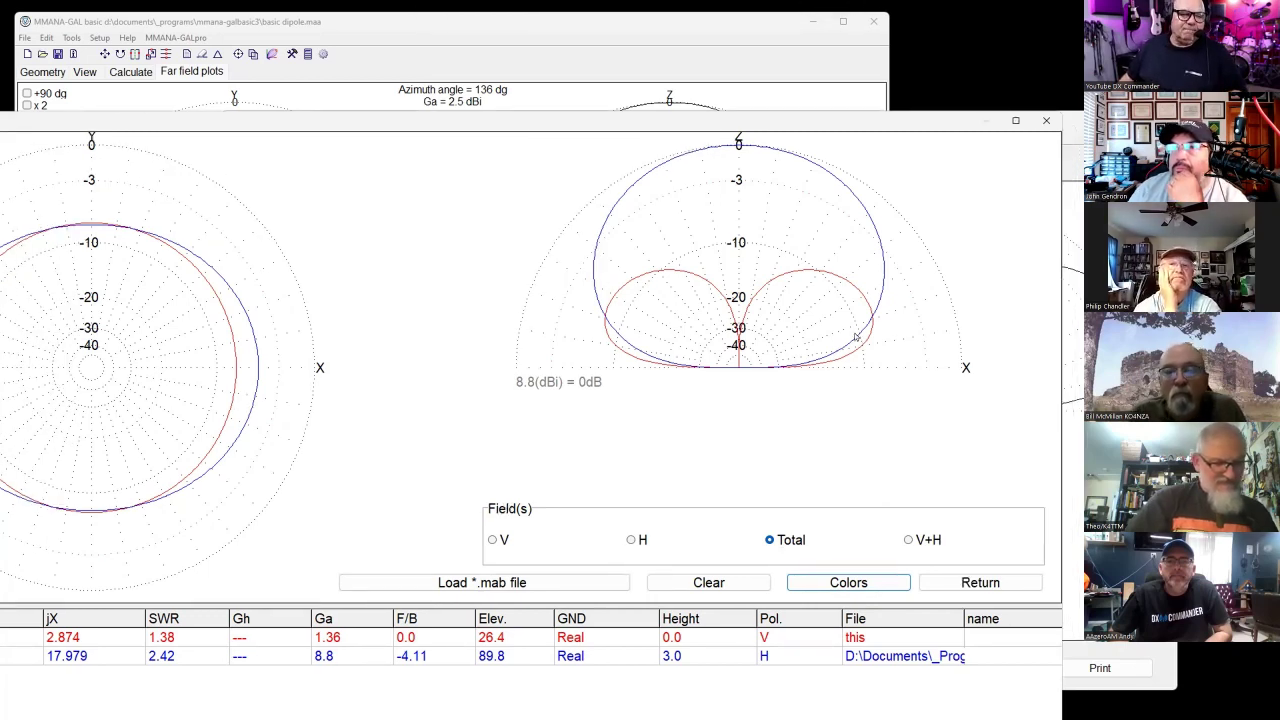
pyautogui.moveTo(922, 128); pyautogui.dragTo(816, 134)
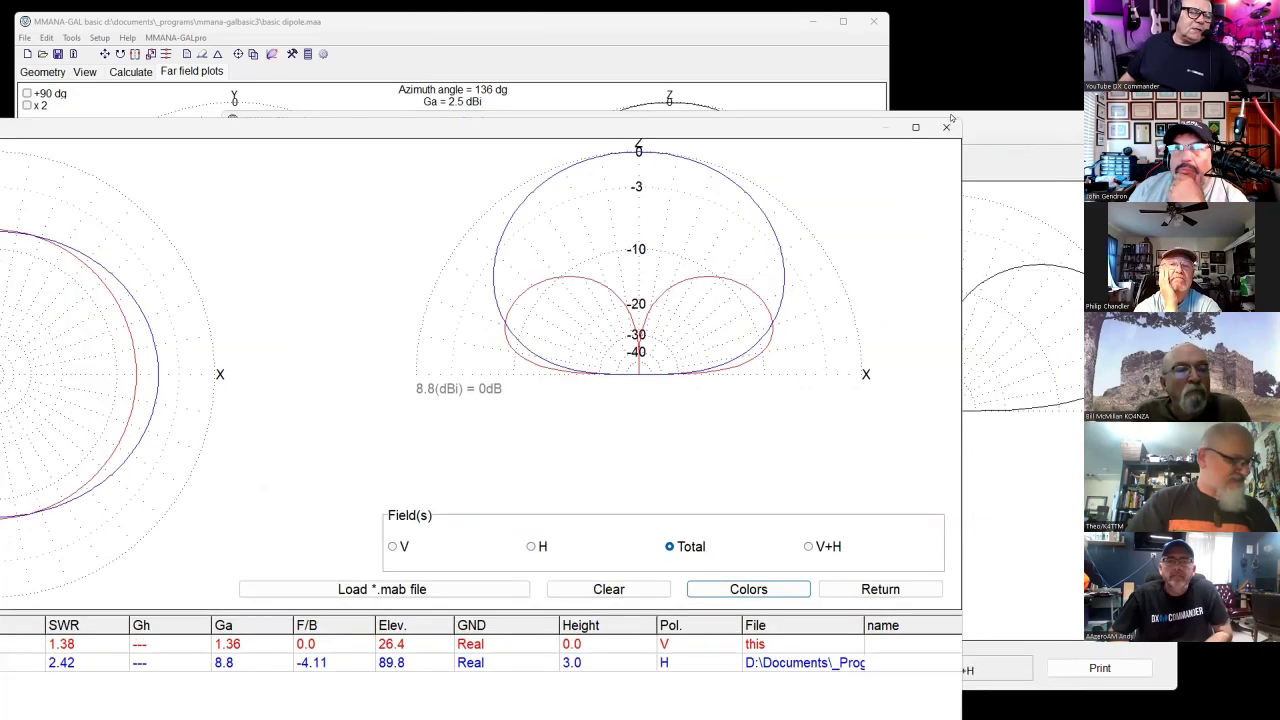
pyautogui.click(945, 127)
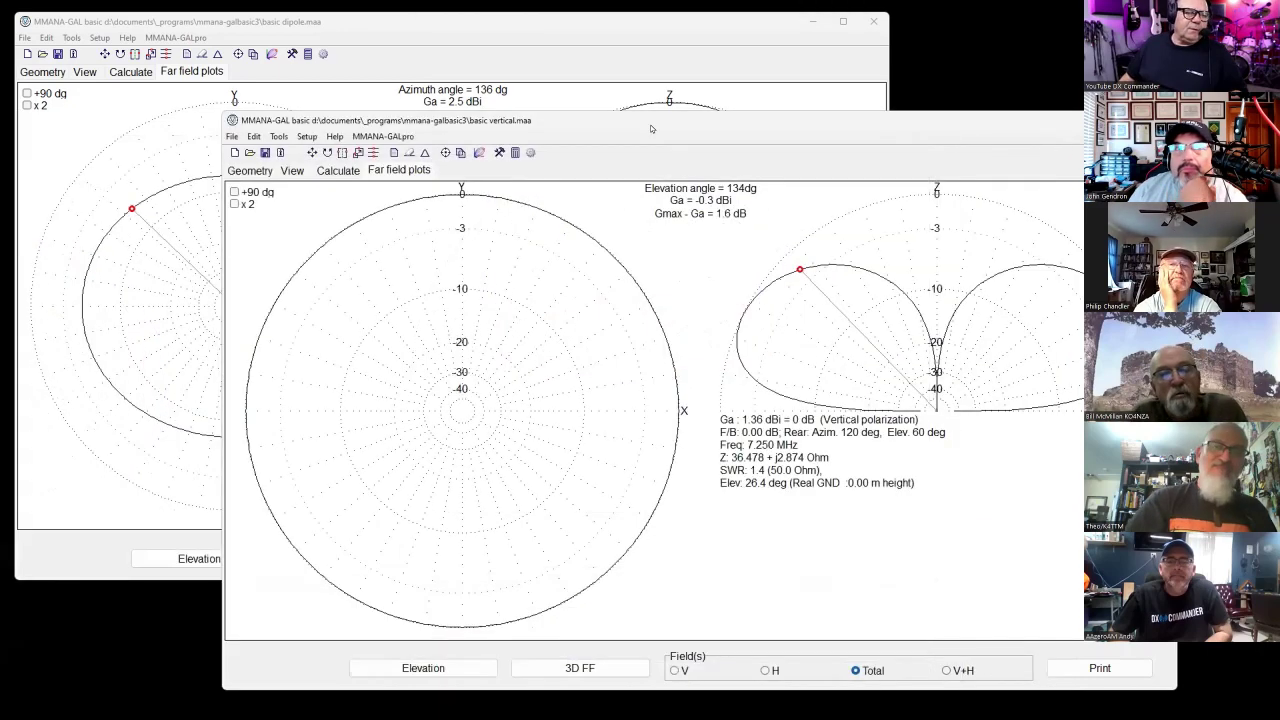
# Plot the vertical's azimuth far field for a 5 degree elevation angle and read the gain around it, ending at 19 degrees azimuth
pyautogui.moveTo(775, 235); pyautogui.dragTo(769, 248)
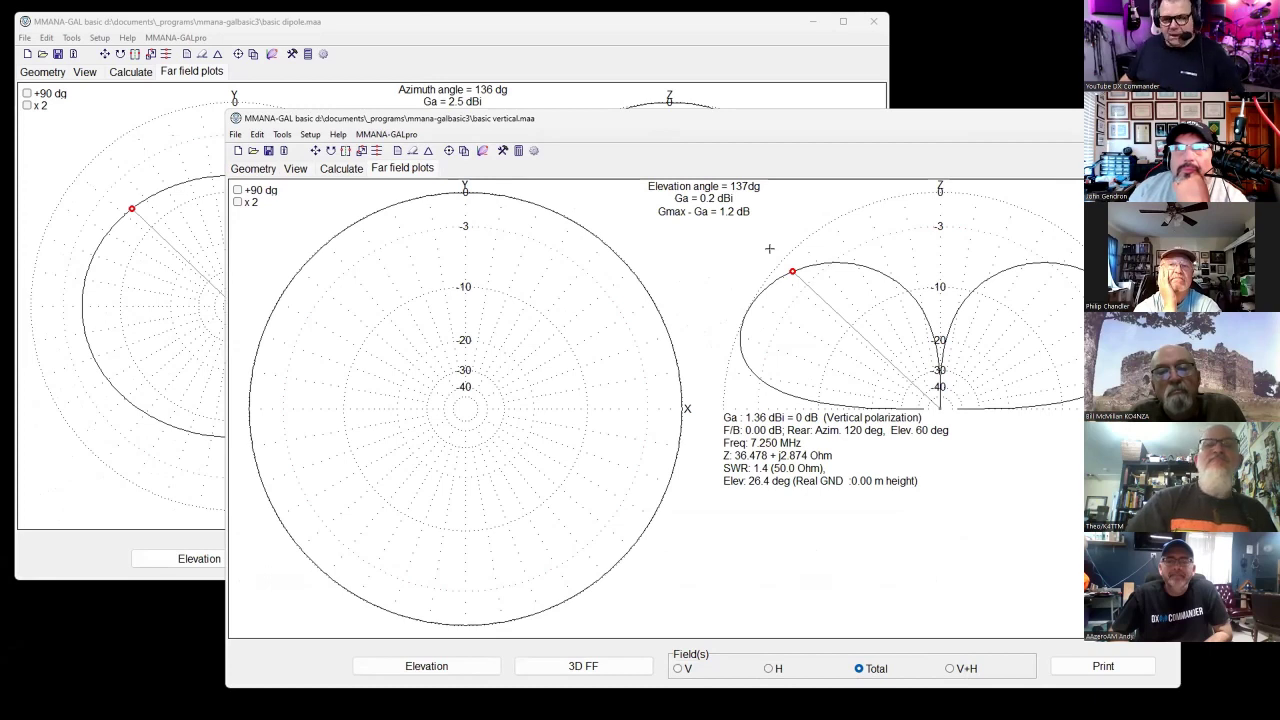
pyautogui.click(445, 666)
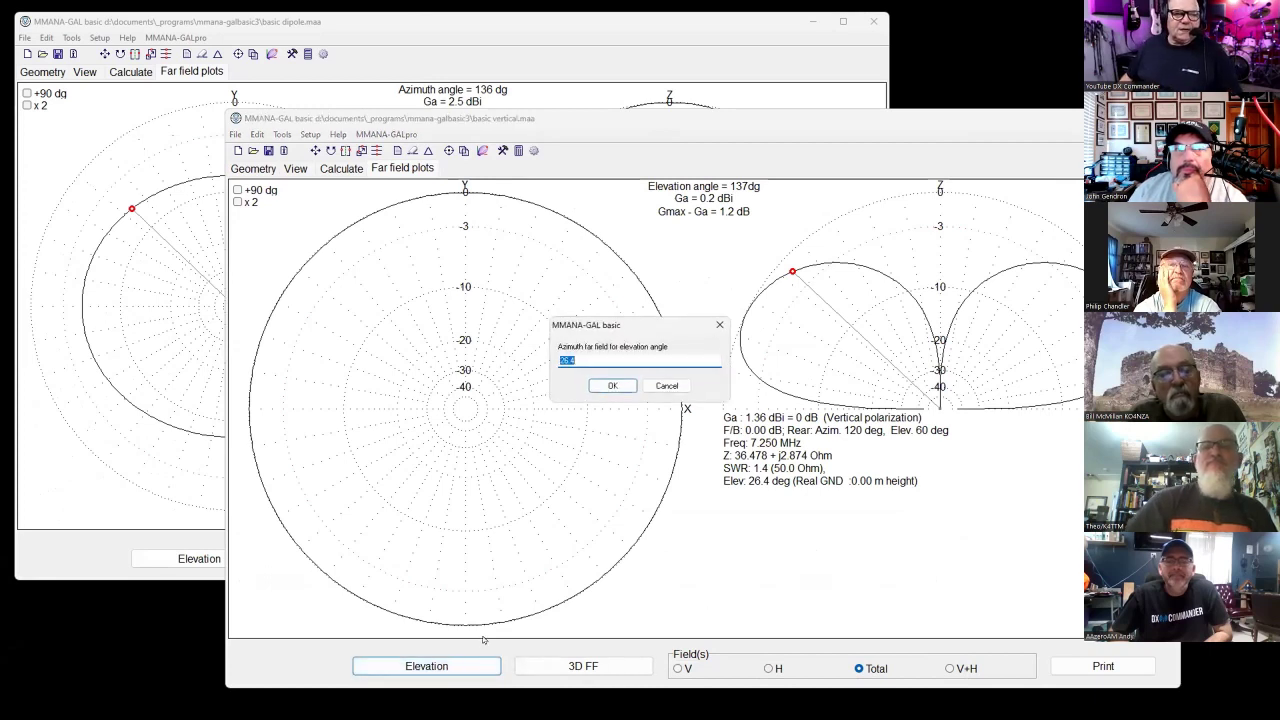
pyautogui.write('5')
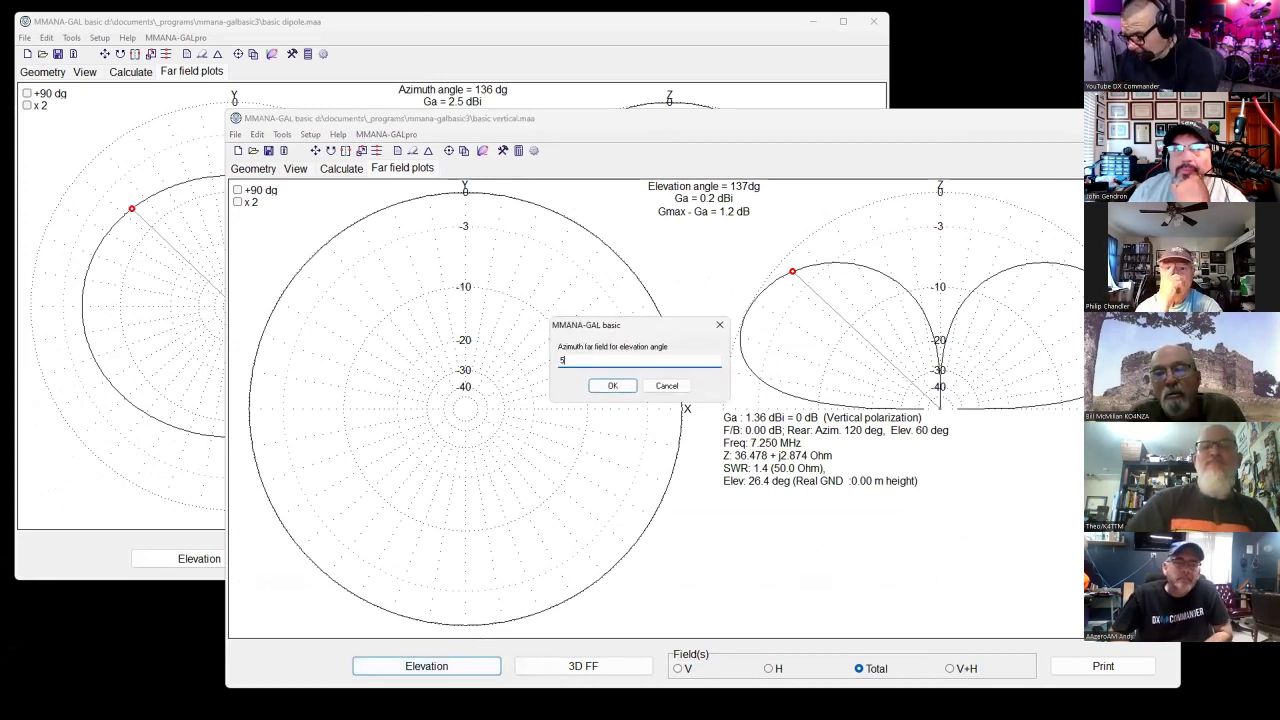
pyautogui.press('Return')
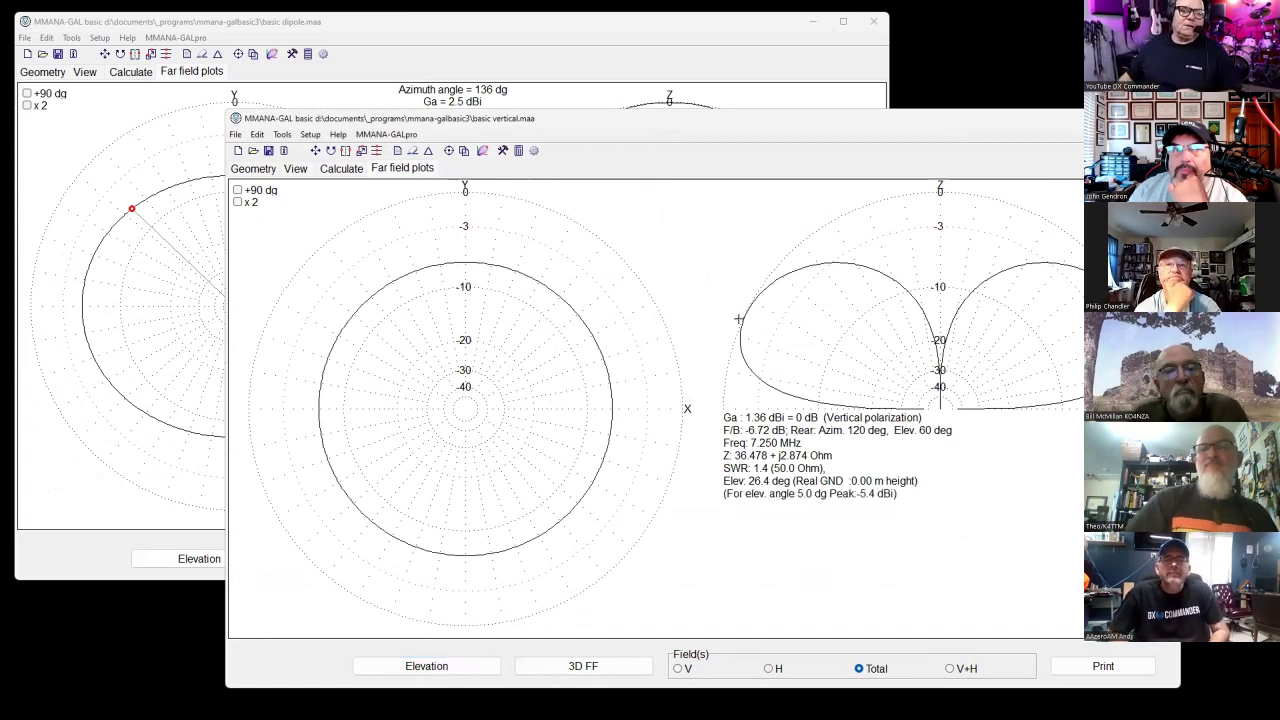
pyautogui.click(651, 403)
pyautogui.click(439, 245)
pyautogui.moveTo(439, 245)
pyautogui.mouseDown()
pyautogui.moveTo(545, 280)
pyautogui.moveTo(610, 358)
pyautogui.mouseUp()
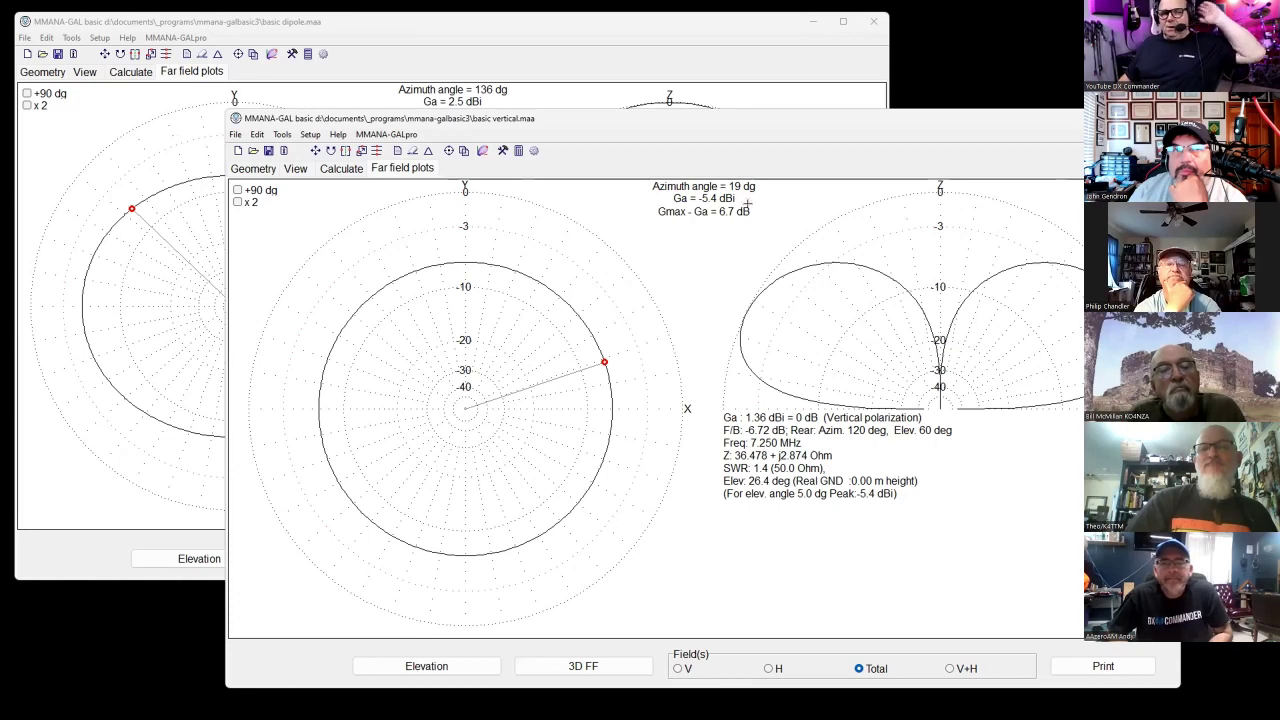
# Switch to the dipole model, plot its azimuth far field for a 5 degree elevation angle, and read the gain around it
pyautogui.click(406, 26)
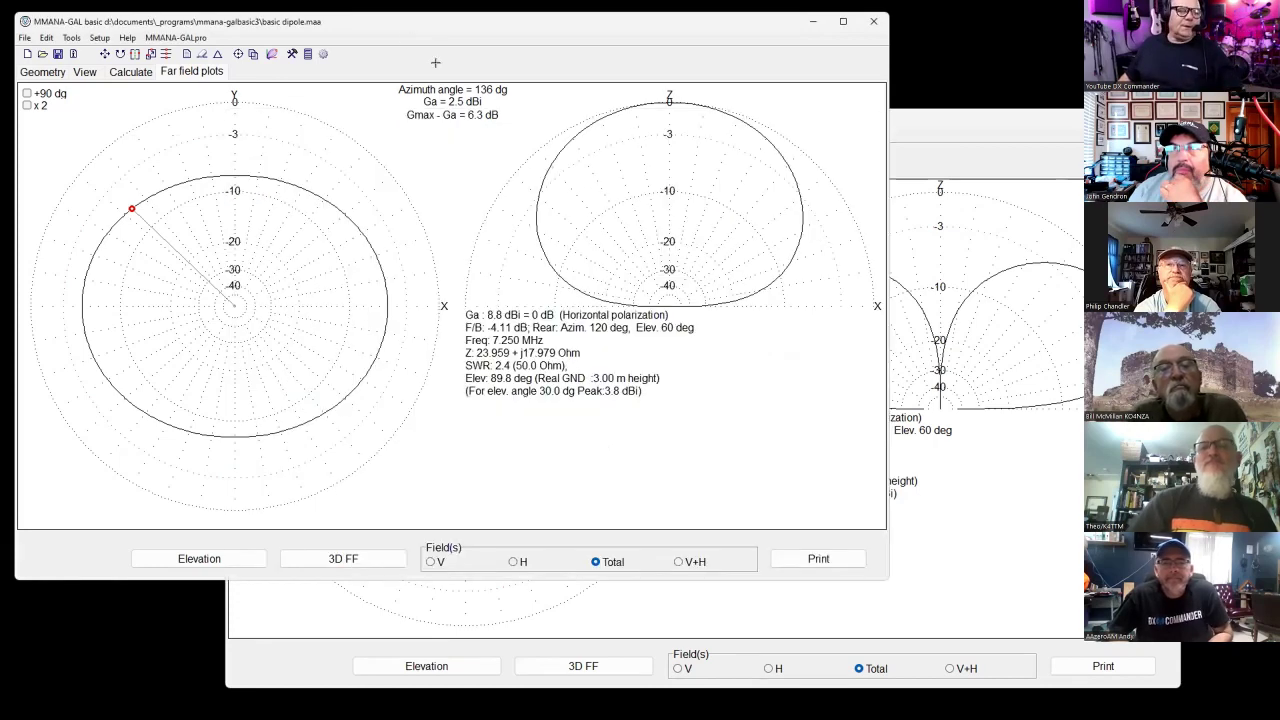
pyautogui.click(214, 560)
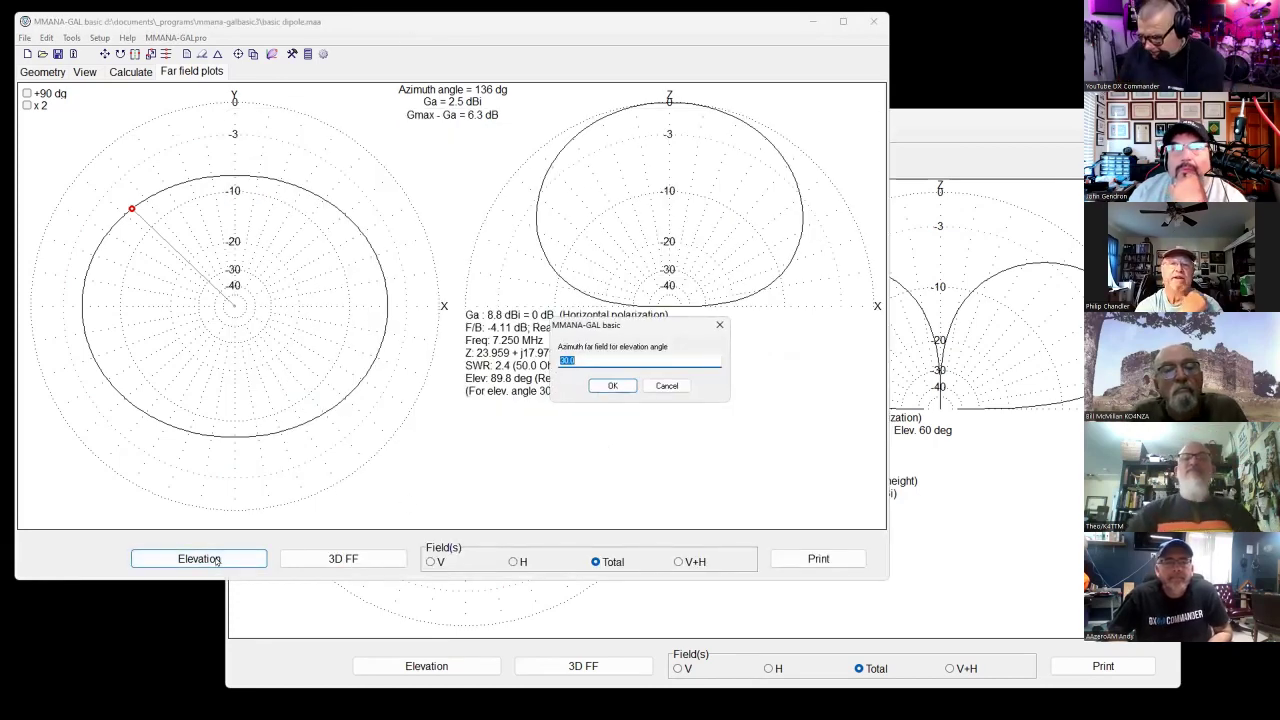
pyautogui.write('5')
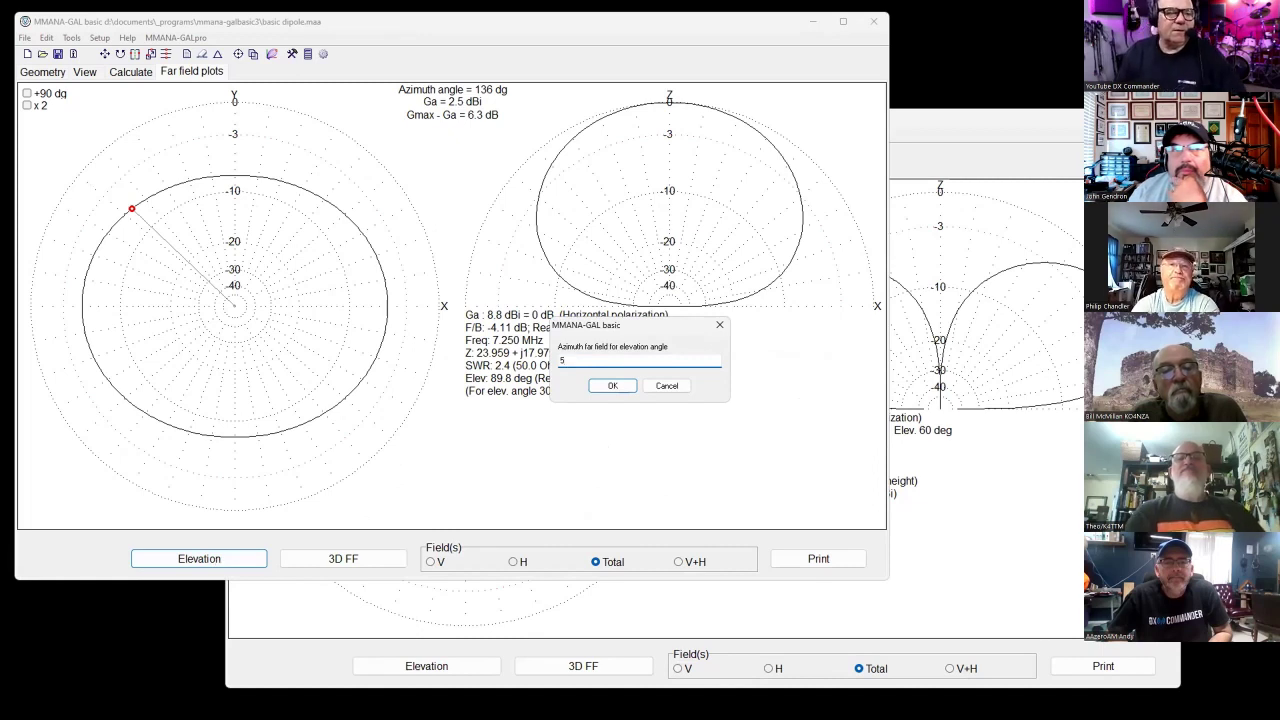
pyautogui.press('Return')
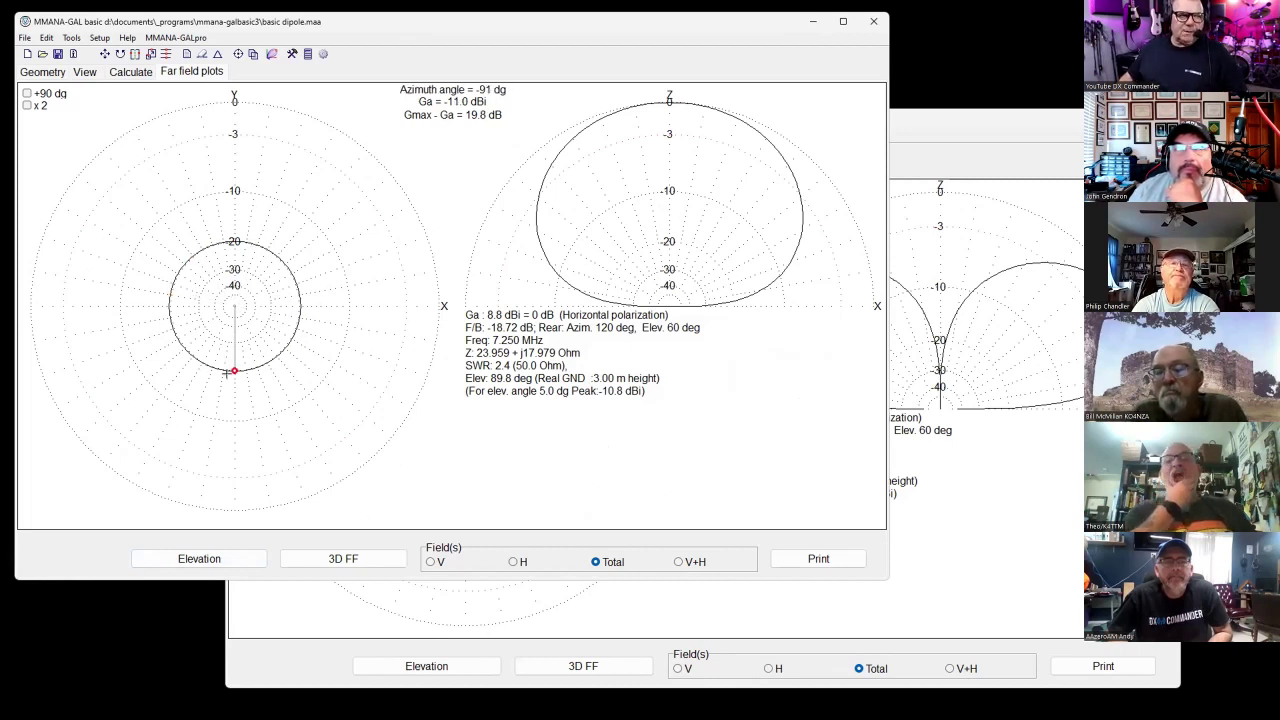
# Return to the vertical model, read its azimuth gain with the marker ending at 101 degrees, and show its calculation settings
pyautogui.click(981, 124)
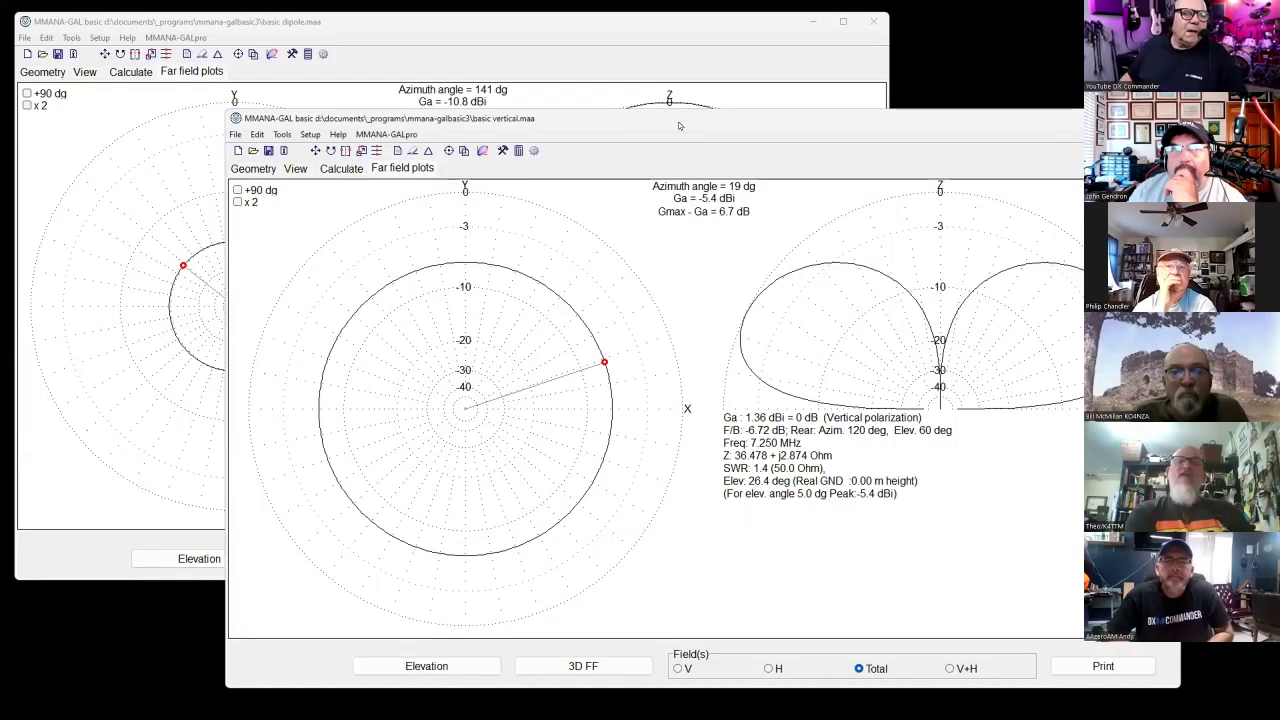
pyautogui.moveTo(679, 126); pyautogui.dragTo(662, 103)
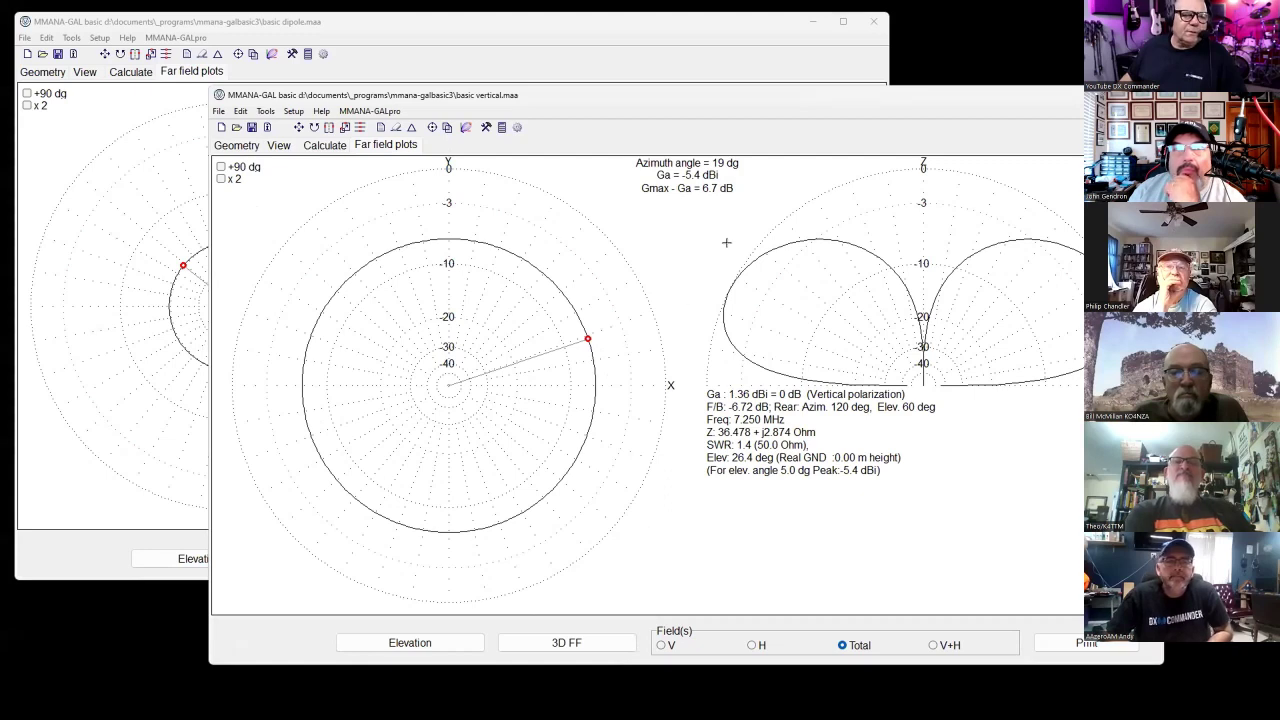
pyautogui.moveTo(726, 242); pyautogui.dragTo(690, 349)
pyautogui.moveTo(598, 376)
pyautogui.mouseDown()
pyautogui.moveTo(603, 354)
pyautogui.moveTo(413, 211)
pyautogui.mouseUp()
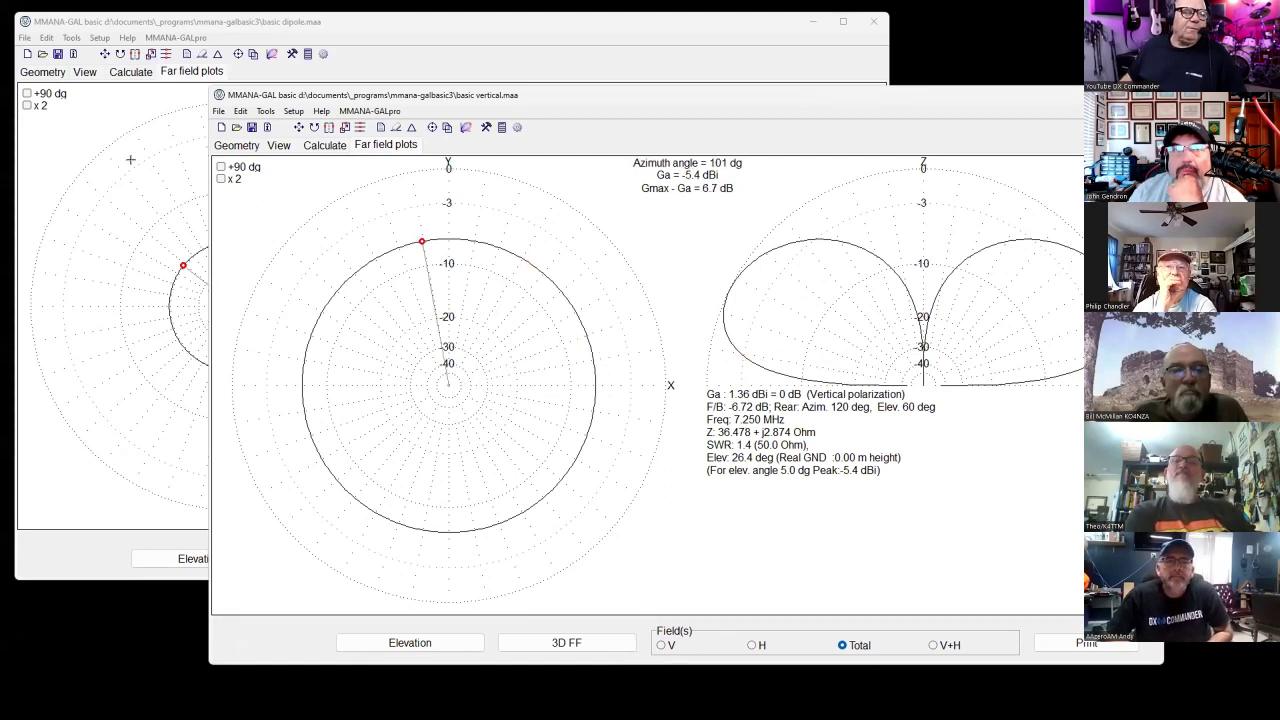
pyautogui.click(320, 148)
pyautogui.click(474, 328)
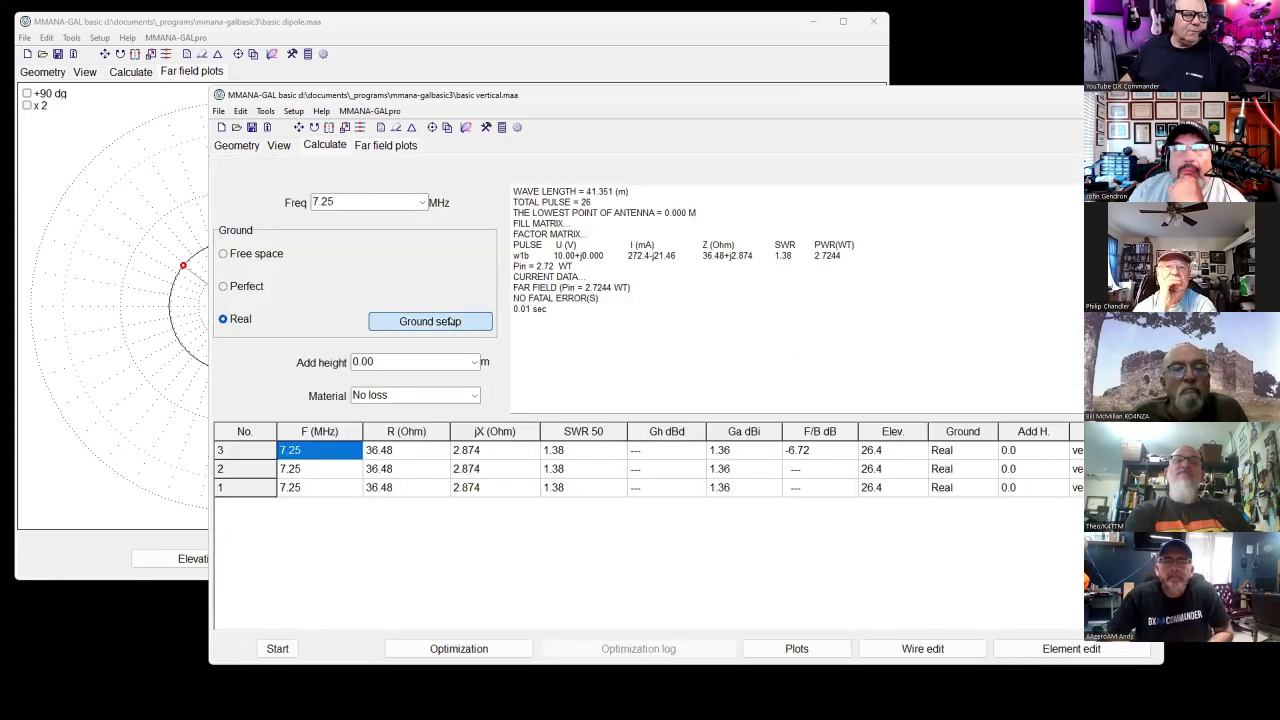
pyautogui.click(618, 269)
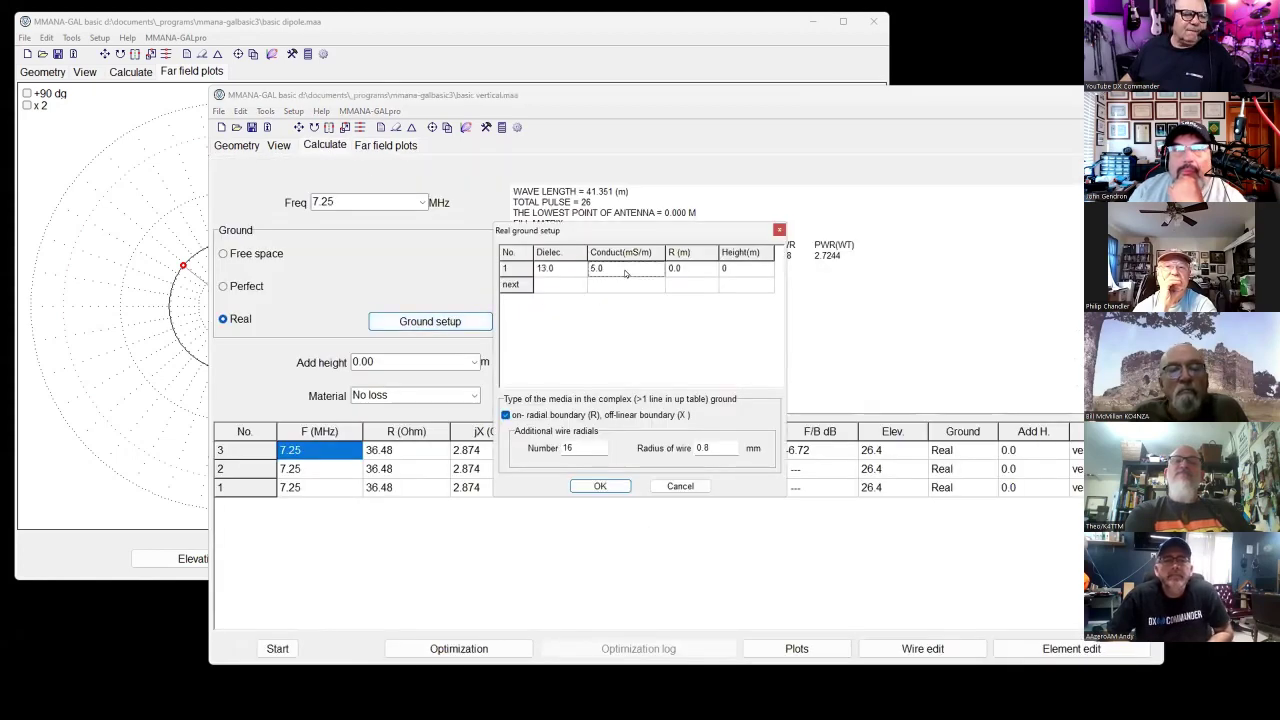
pyautogui.doubleClick(621, 267)
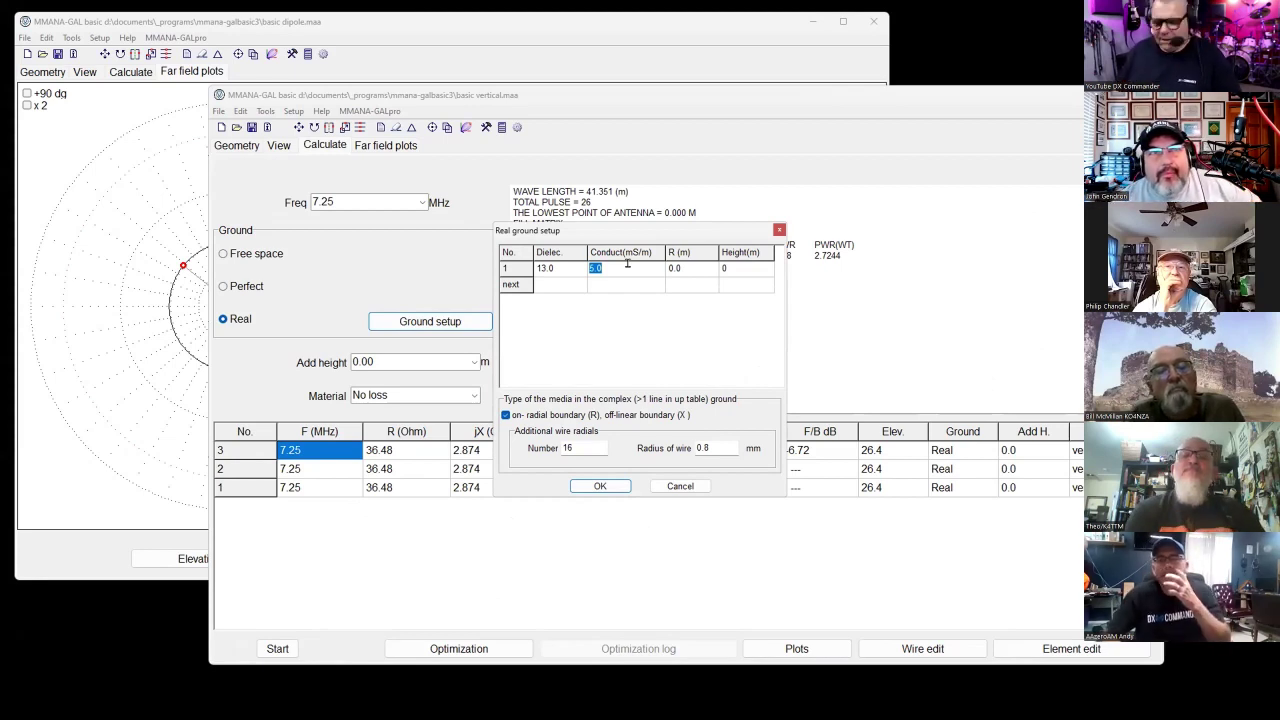
pyautogui.write('5000')
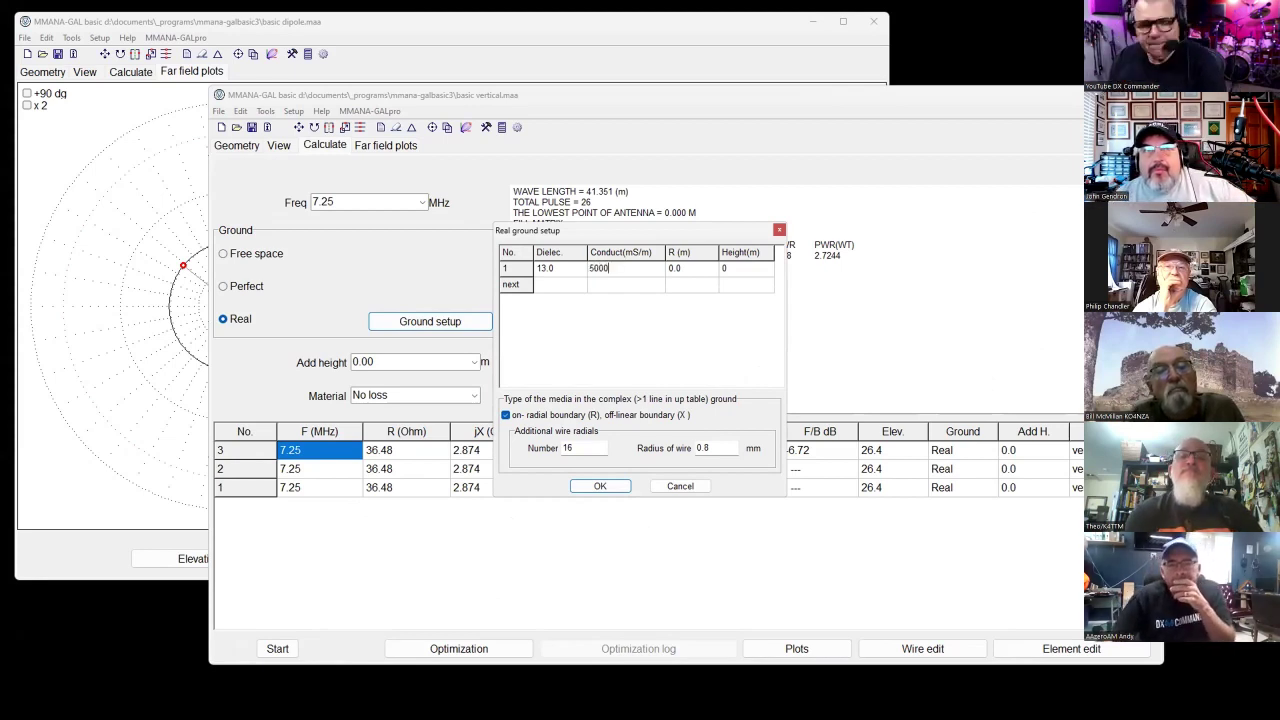
pyautogui.press('Tab')
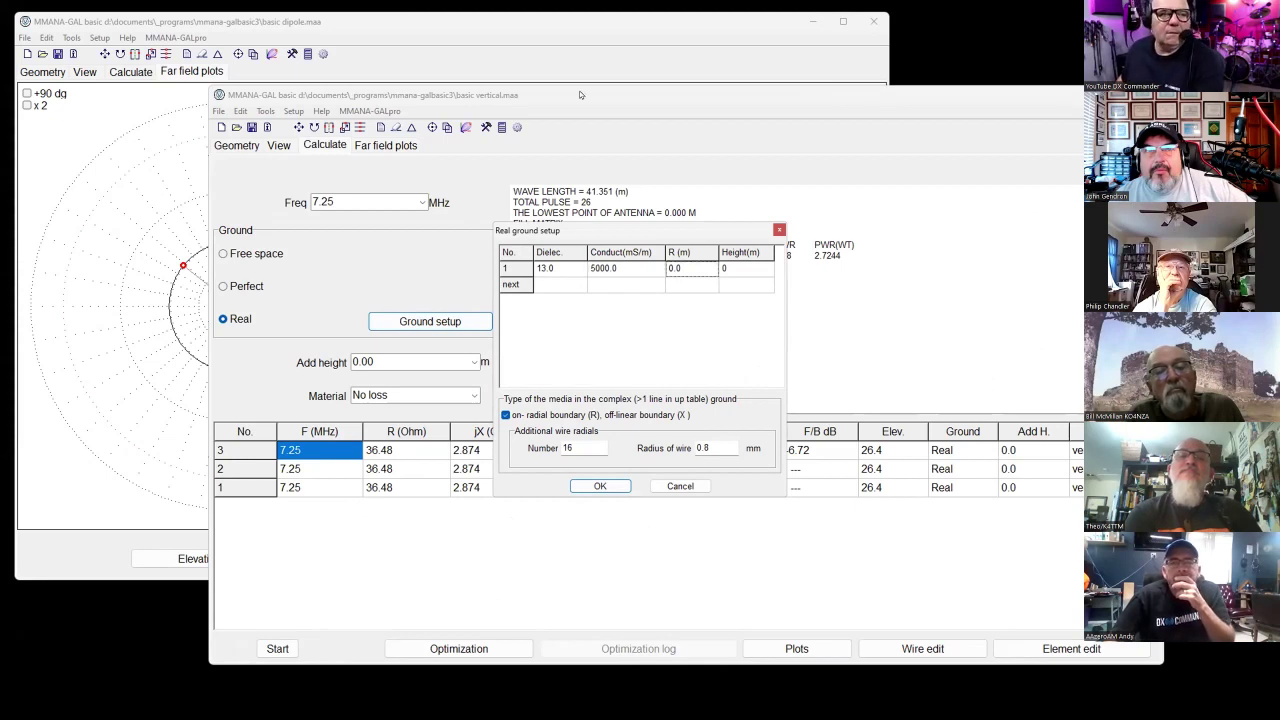
pyautogui.click(677, 488)
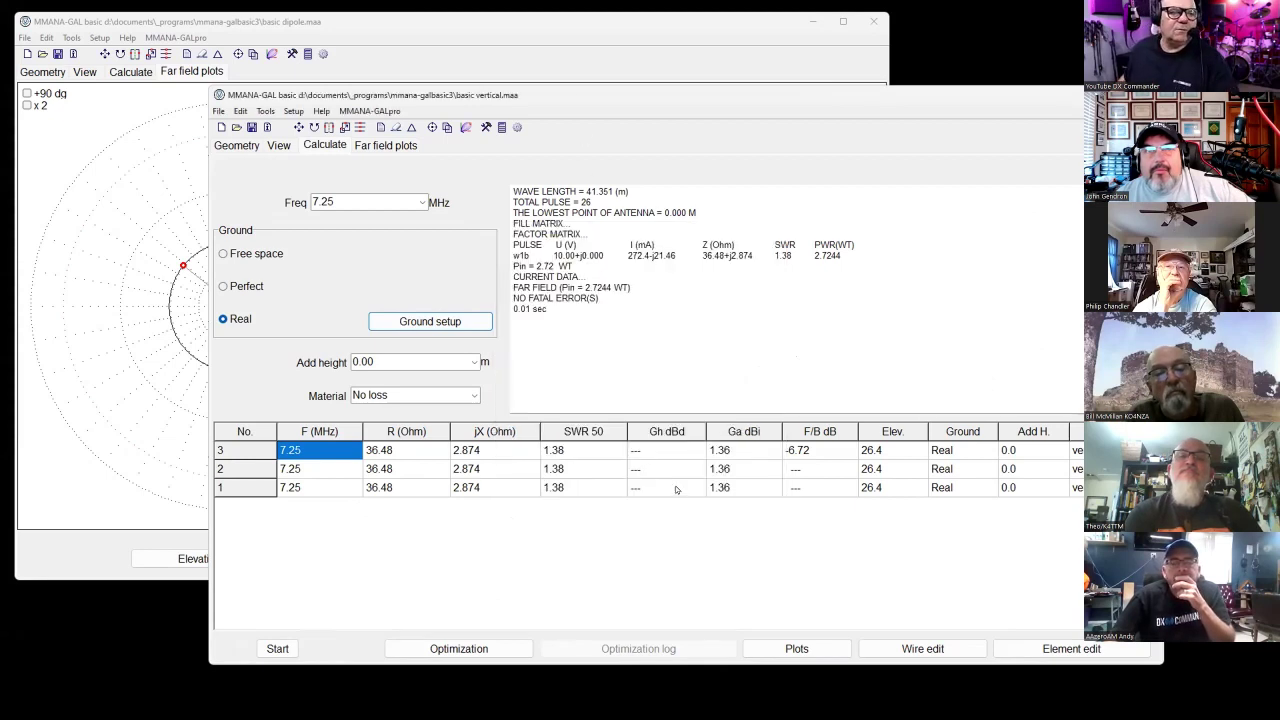
# Set the vertical's real ground conductivity to 5000 mS/m and recalculate the antenna
pyautogui.click(422, 321)
pyautogui.click(621, 266)
pyautogui.click(621, 266)
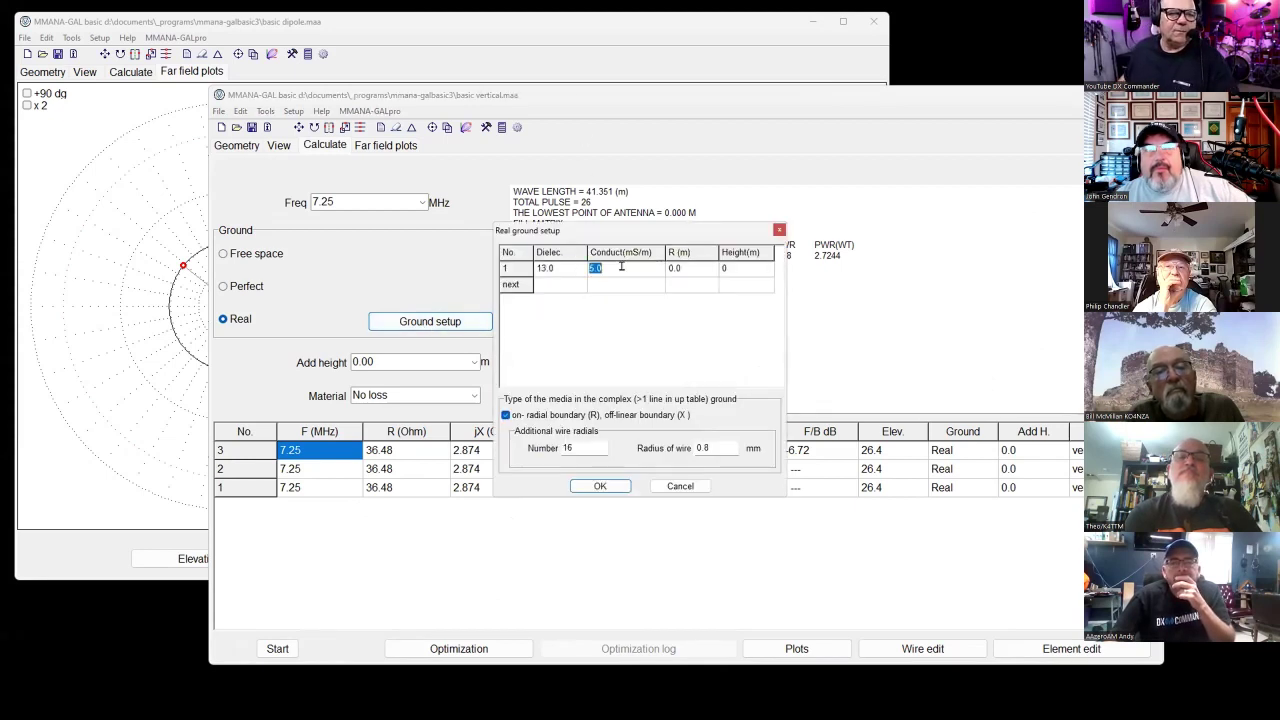
pyautogui.write('5000')
pyautogui.press('Tab')
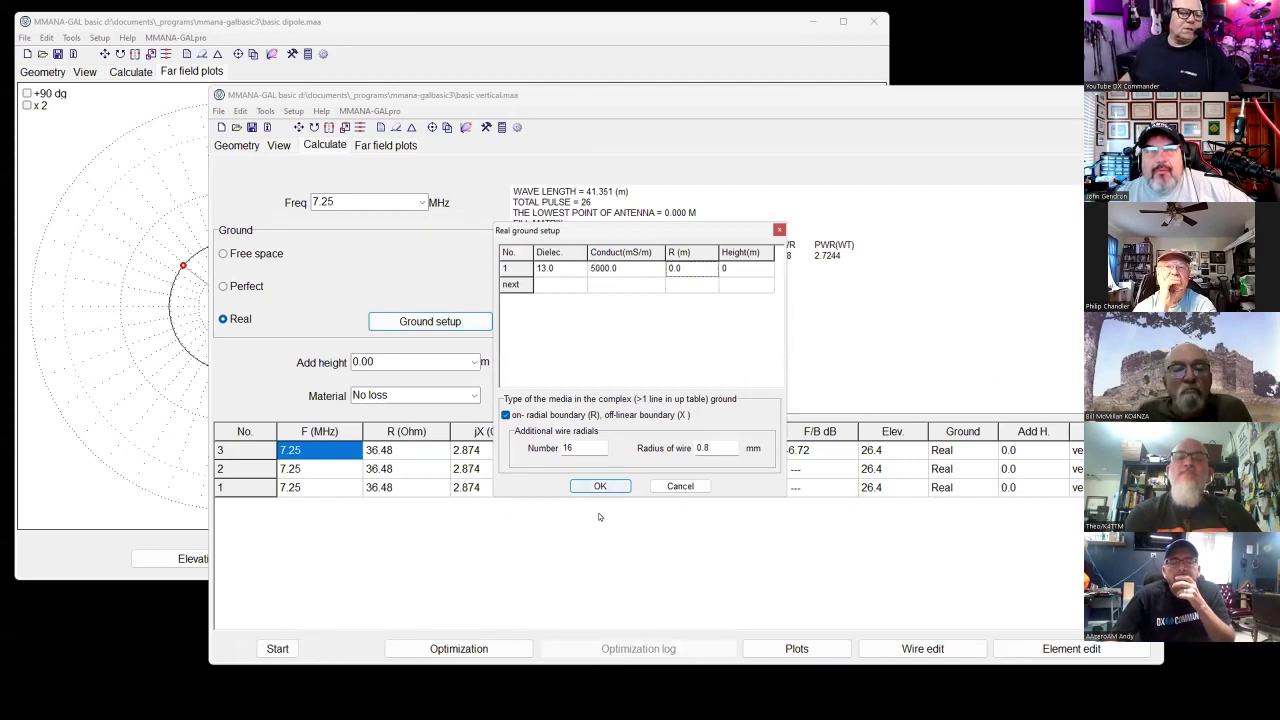
pyautogui.click(600, 486)
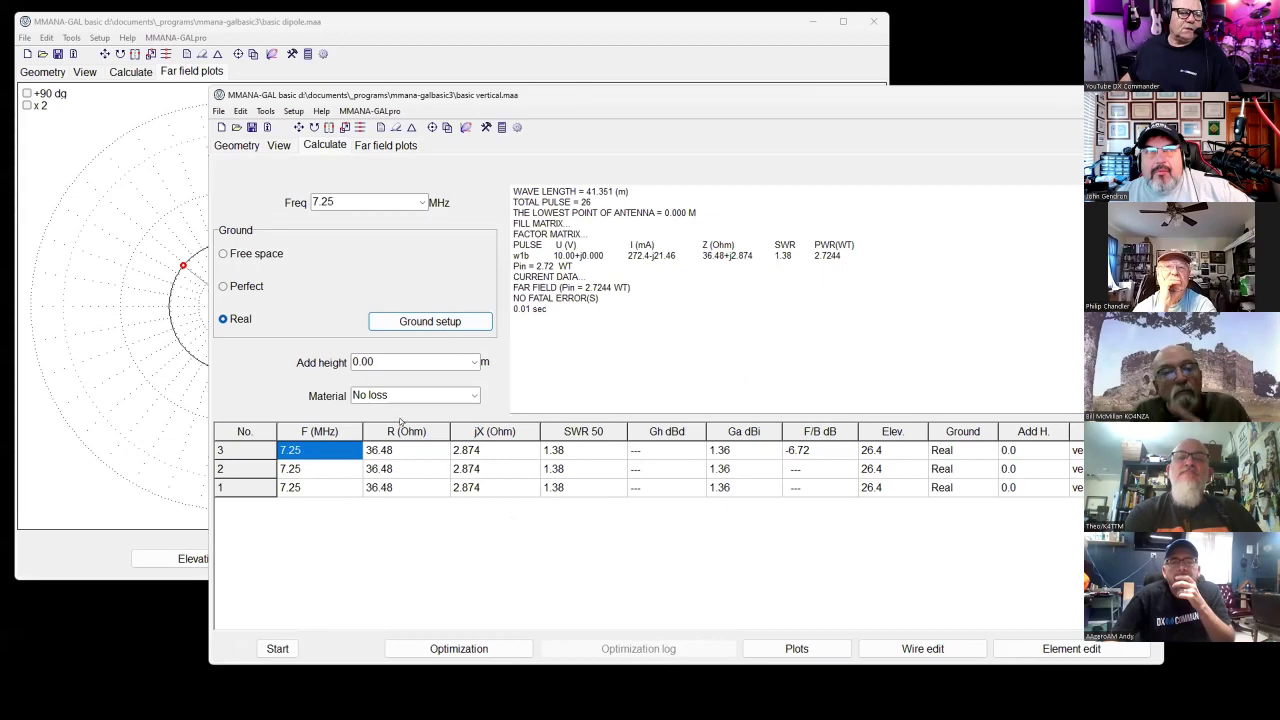
pyautogui.click(278, 649)
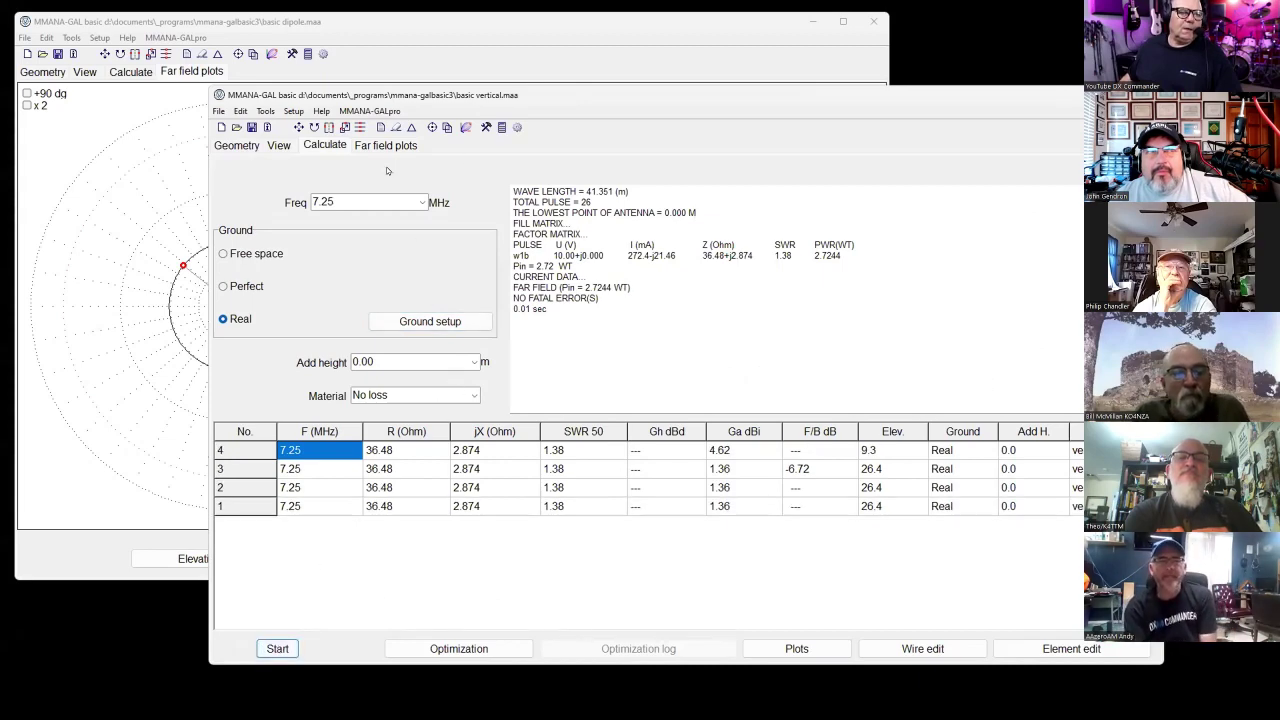
# Show the vertical's recalculated far field, plot its azimuth pattern for a 5 degree elevation angle, and read the gain along both patterns
pyautogui.click(385, 145)
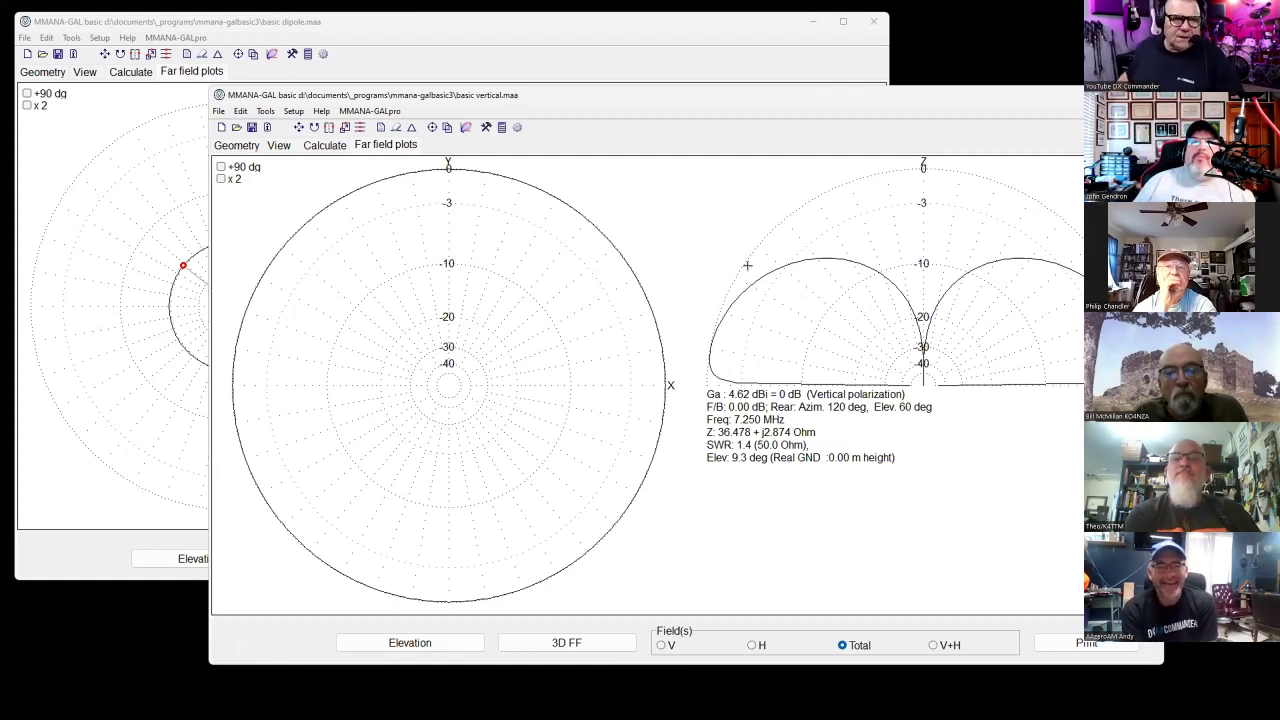
pyautogui.click(728, 274)
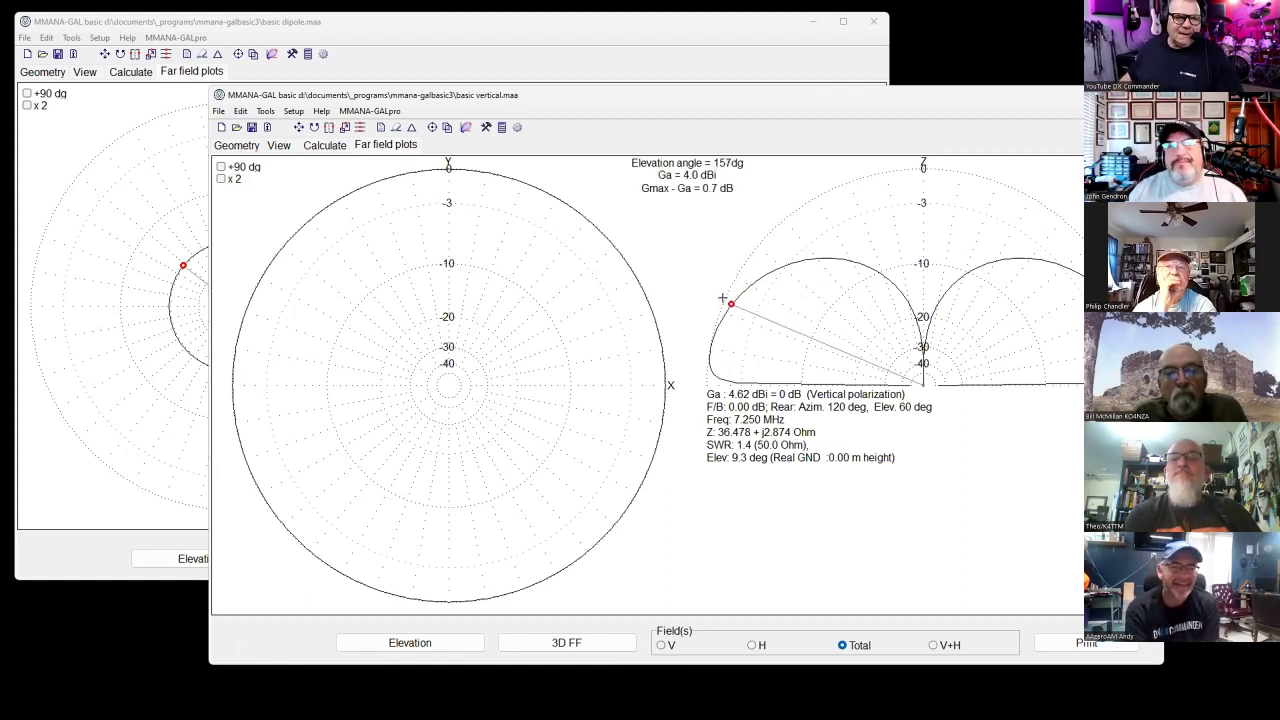
pyautogui.click(419, 647)
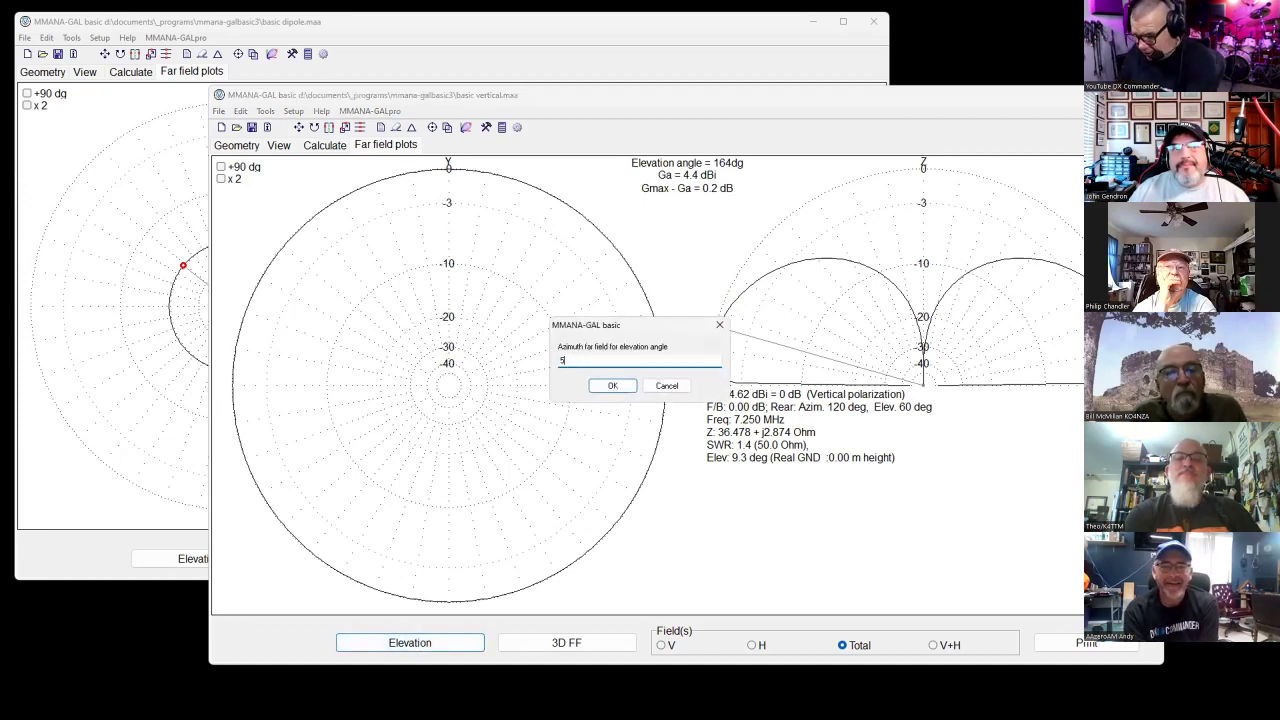
pyautogui.write('5')
pyautogui.press('Return')
pyautogui.click(671, 405)
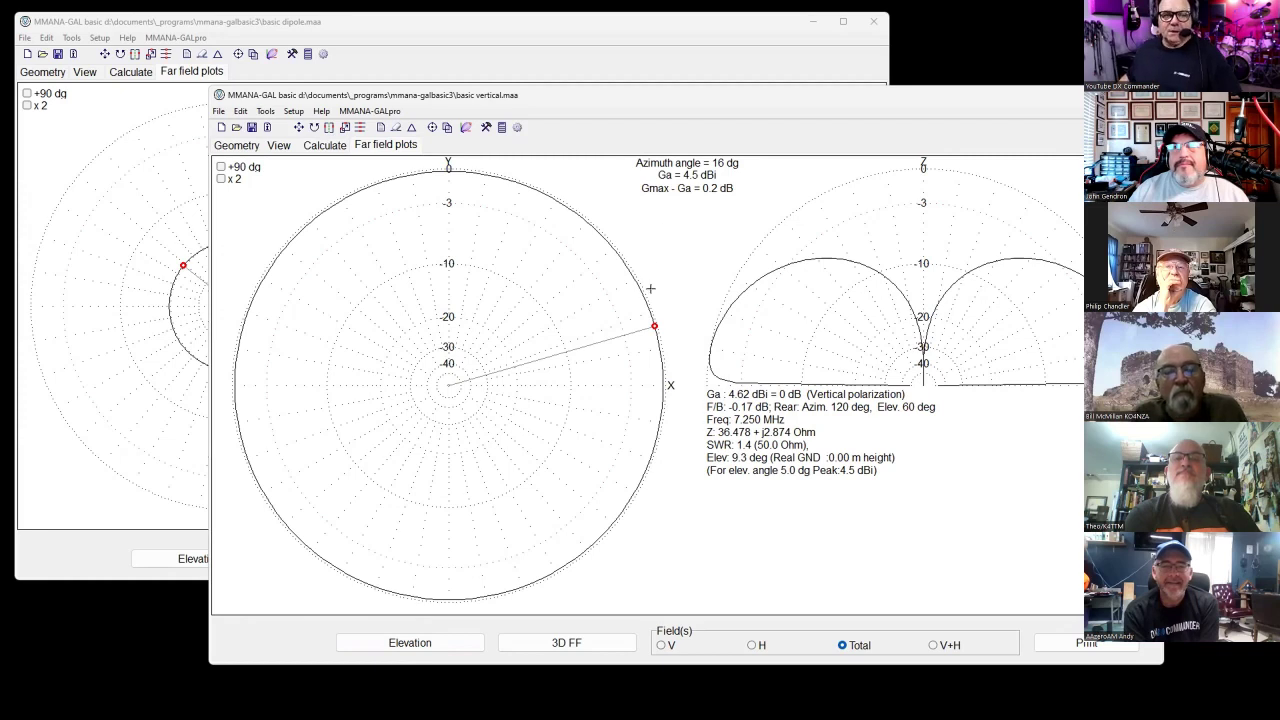
pyautogui.moveTo(658, 281)
pyautogui.mouseDown()
pyautogui.moveTo(545, 185)
pyautogui.moveTo(240, 304)
pyautogui.moveTo(250, 520)
pyautogui.moveTo(596, 524)
pyautogui.mouseUp()
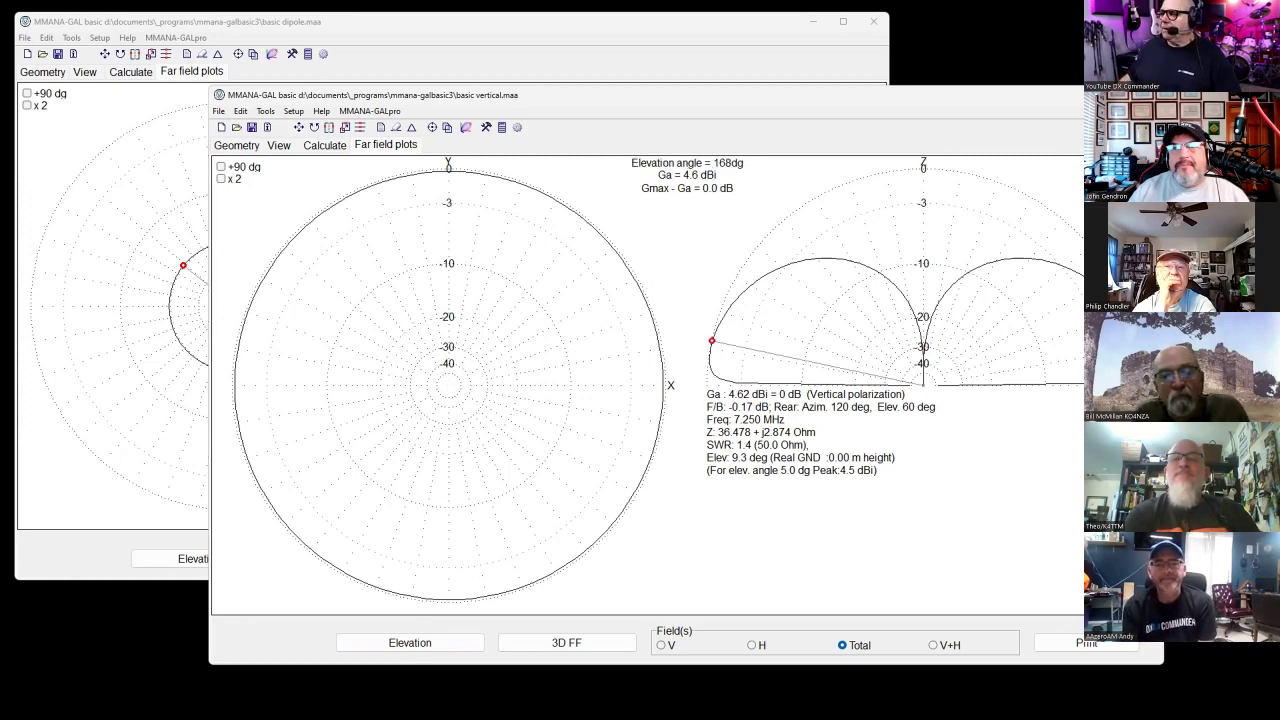